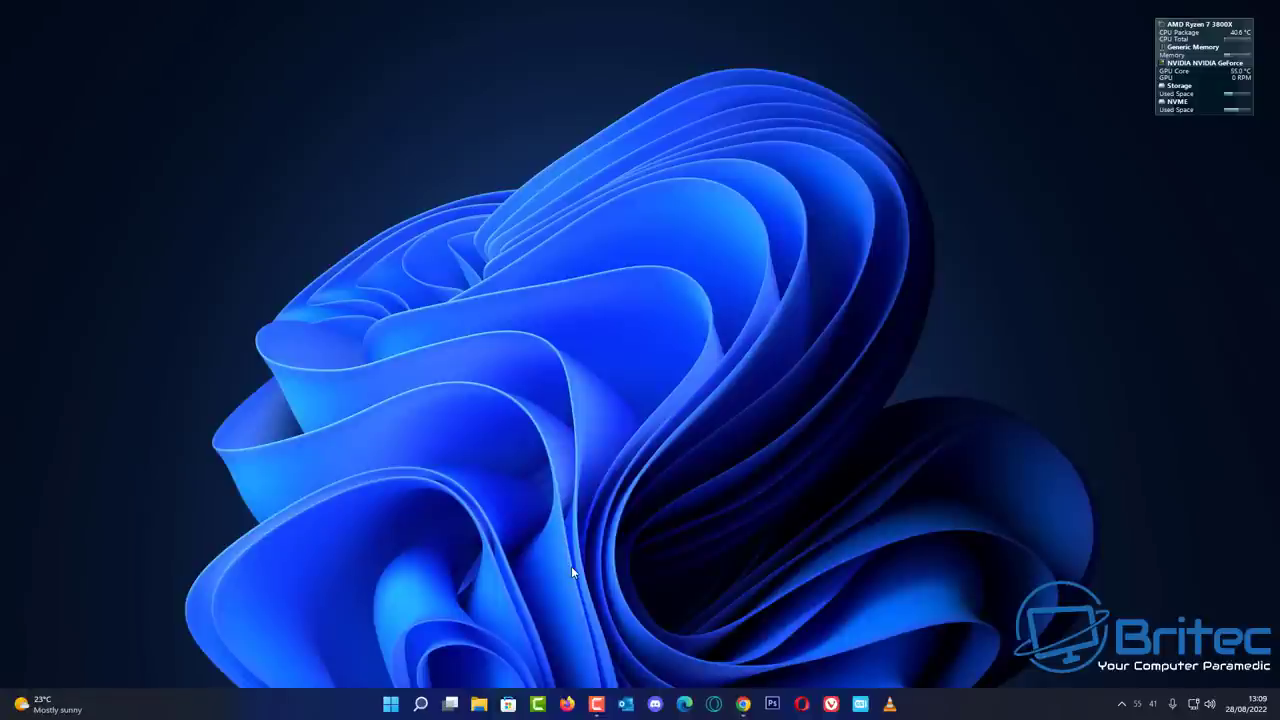
Open File Explorer and go to the Windows folder on Local Disk (C:)
click(478, 705)
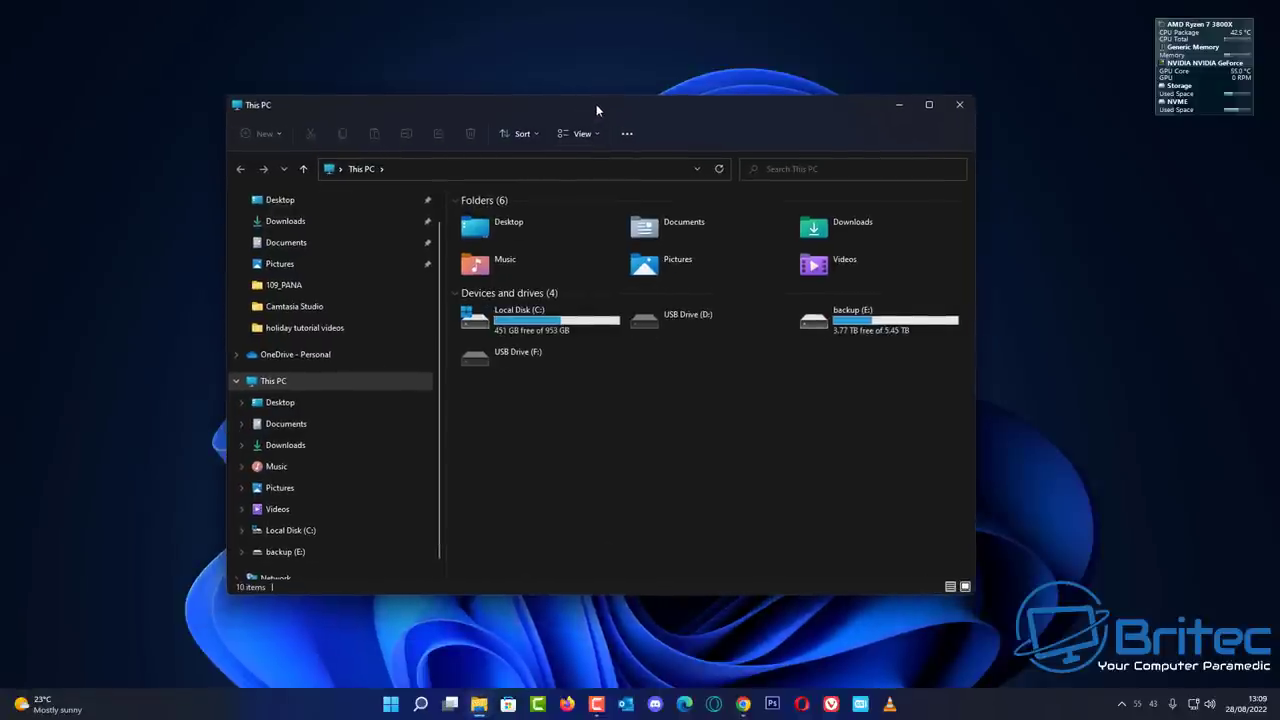
click(532, 322)
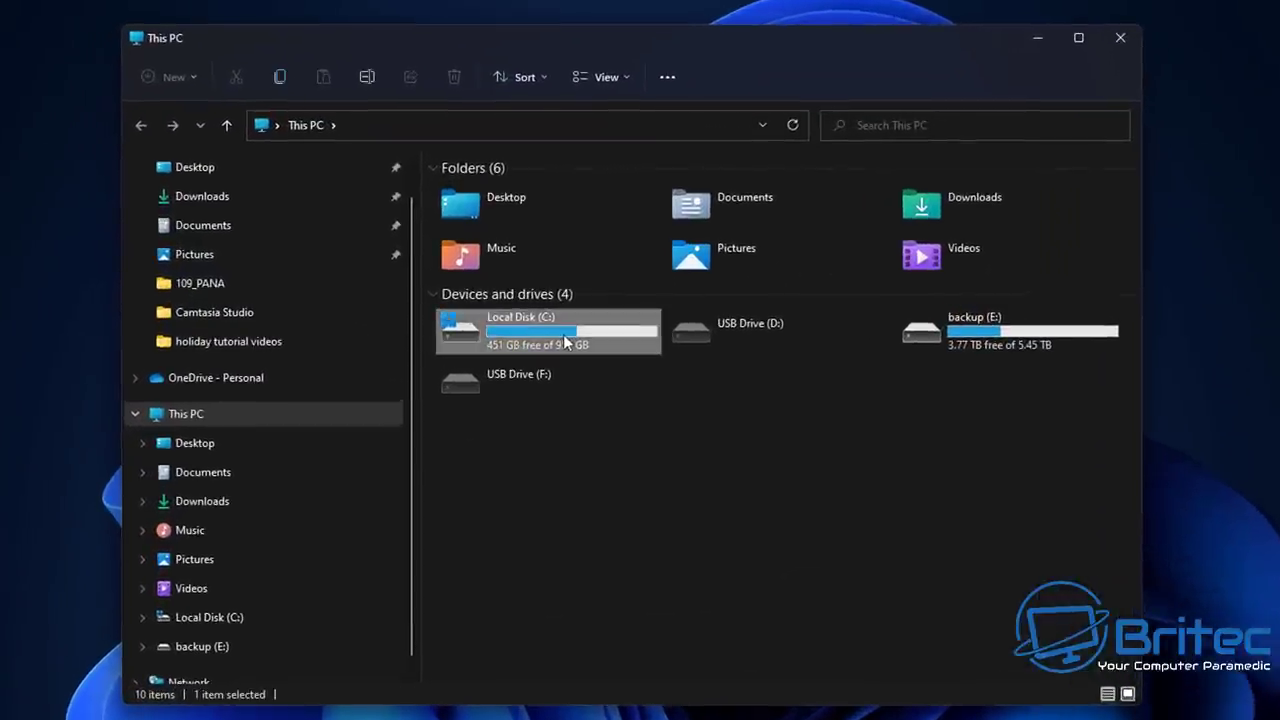
double_click(563, 334)
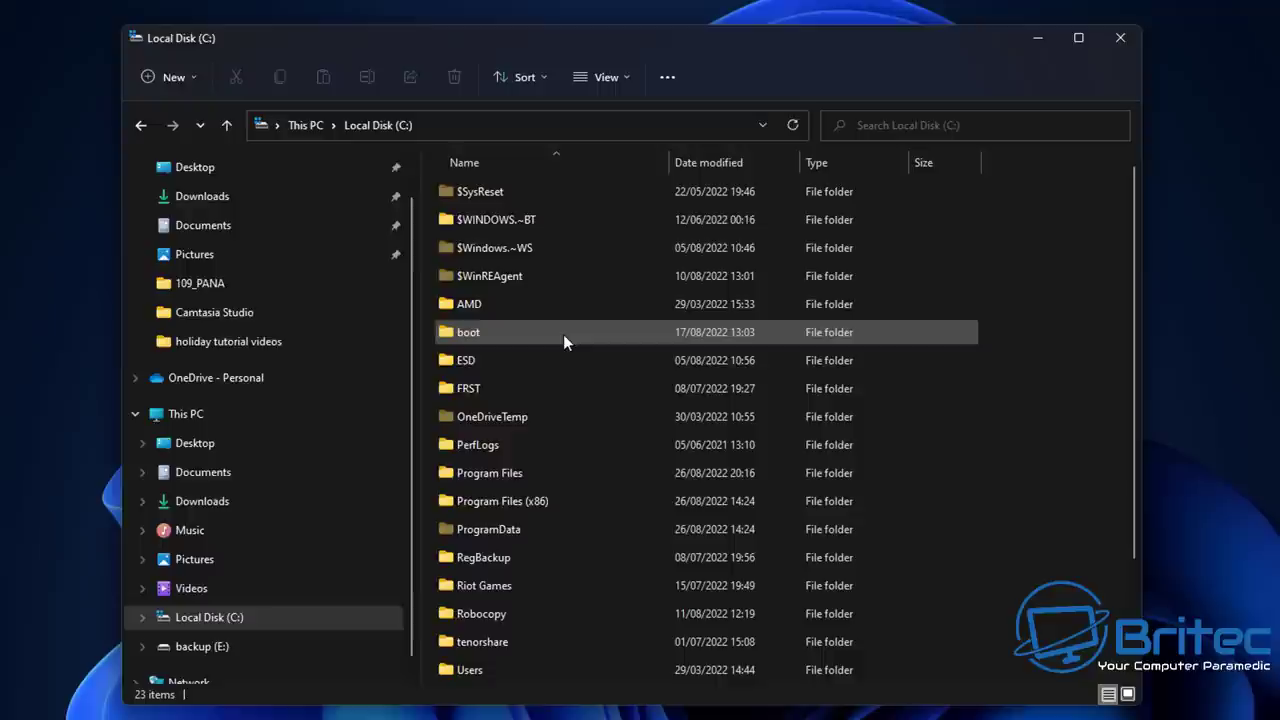
scroll(597, 511, down, 3)
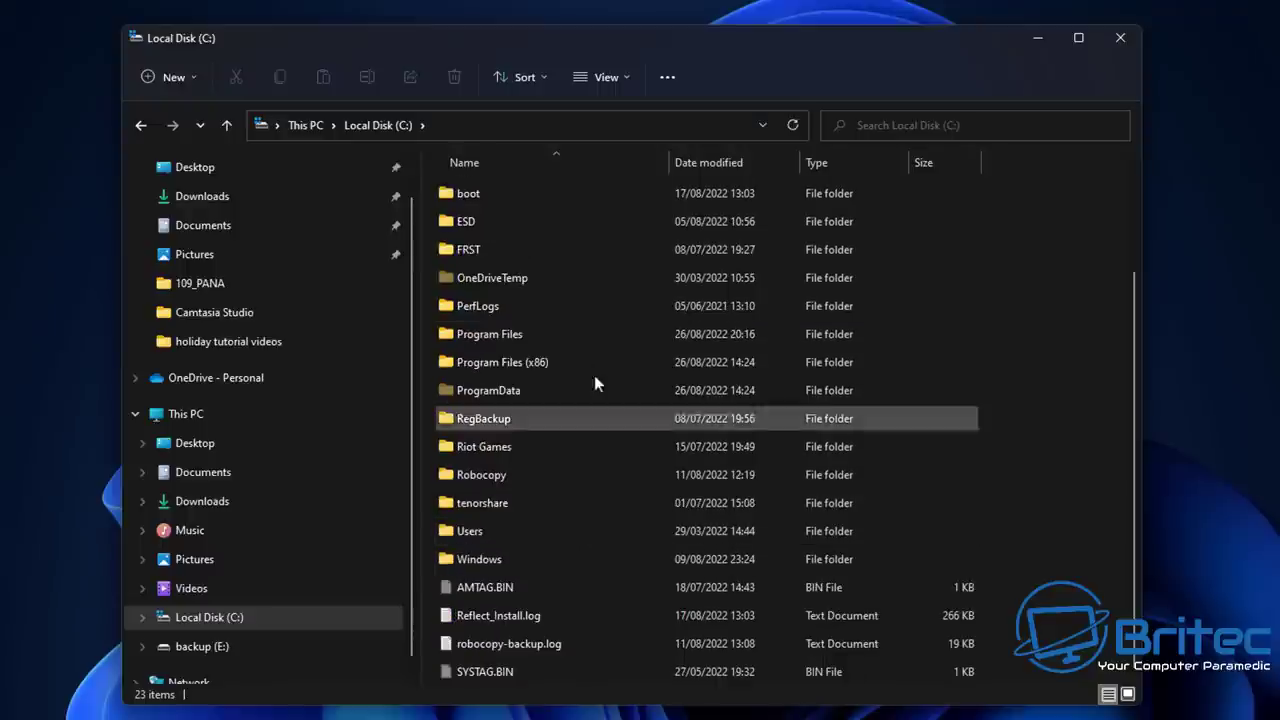
double_click(496, 558)
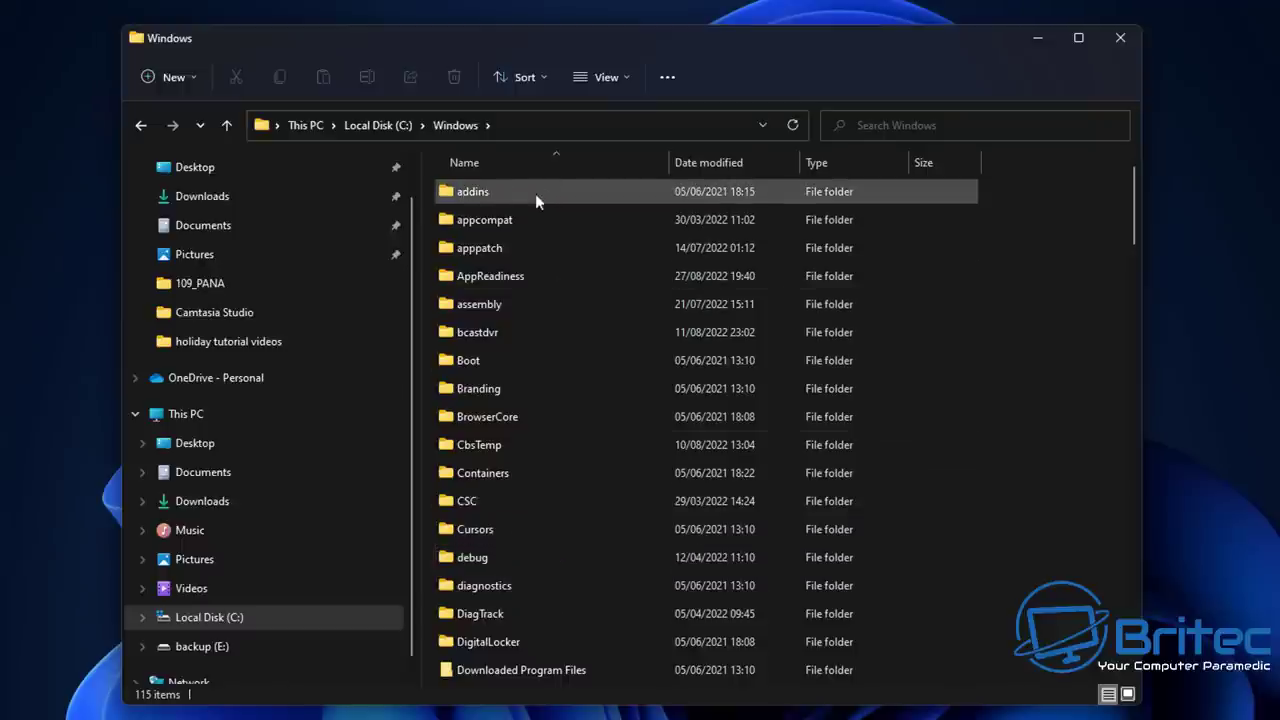
Within the Windows folder, open System32\config and look into its RegBack subfolder
scroll(521, 588, down, 4)
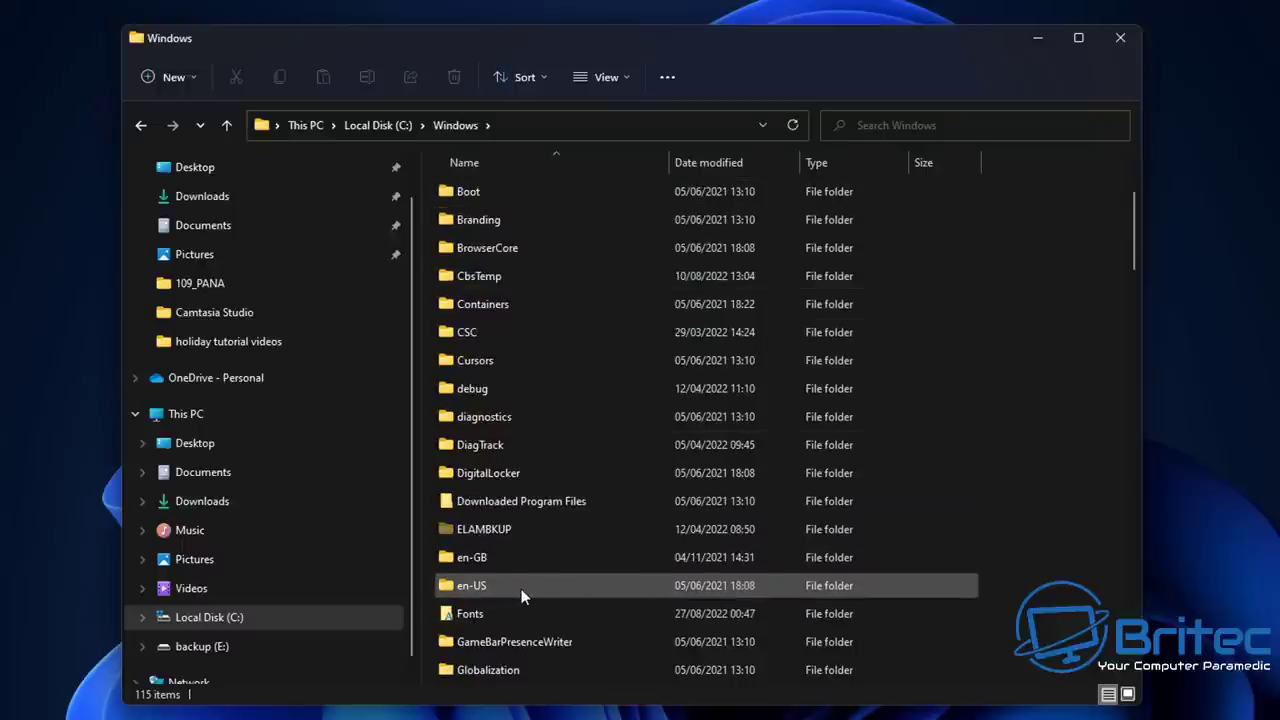
scroll(521, 597, down, 13)
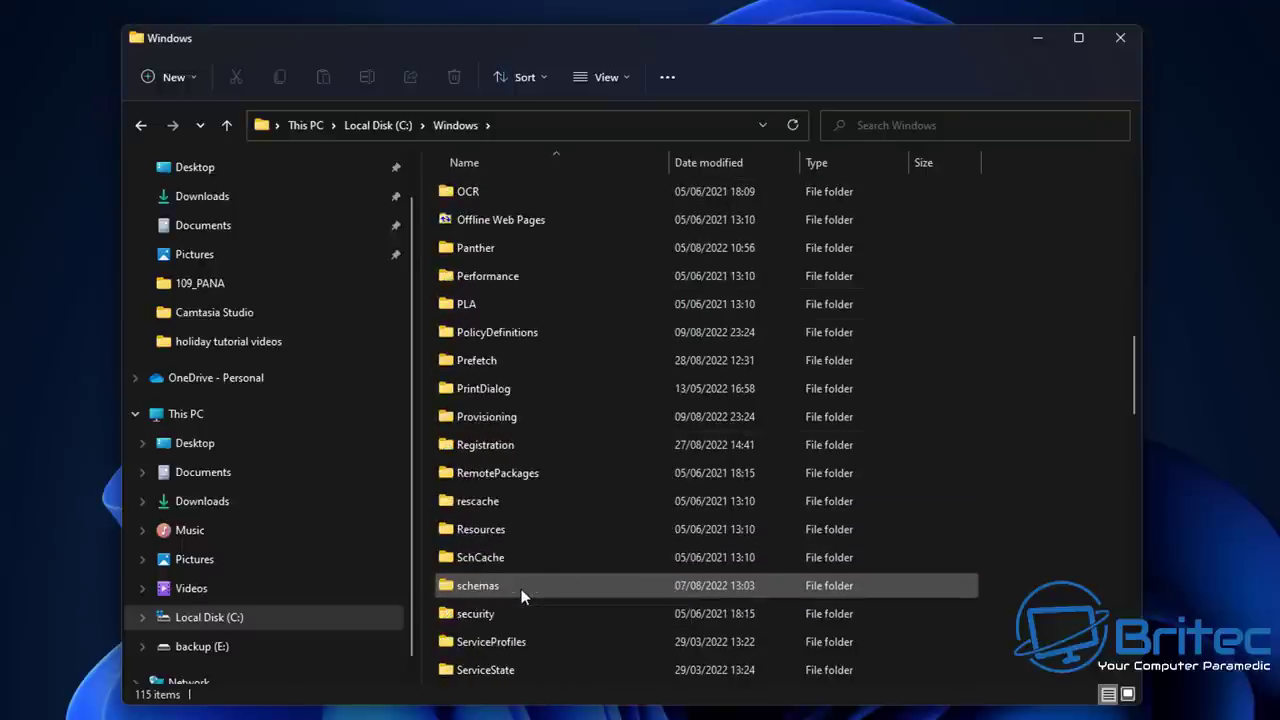
double_click(496, 614)
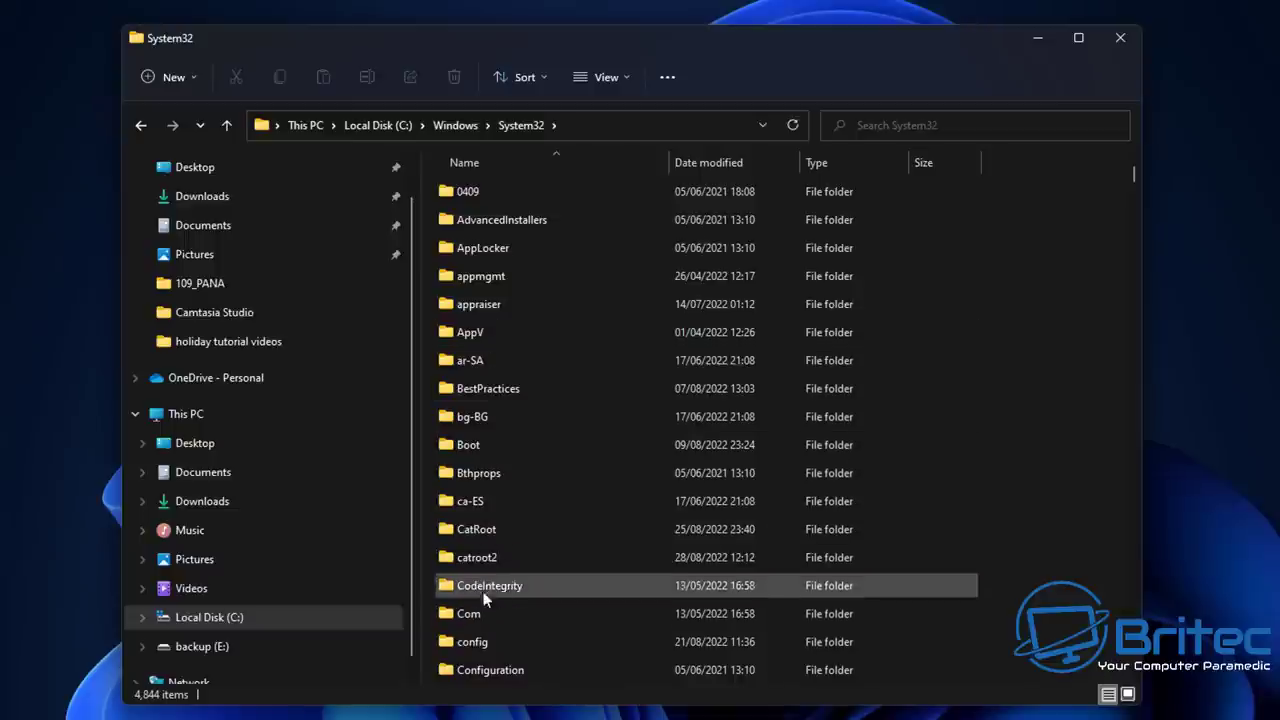
scroll(510, 640, down, 1)
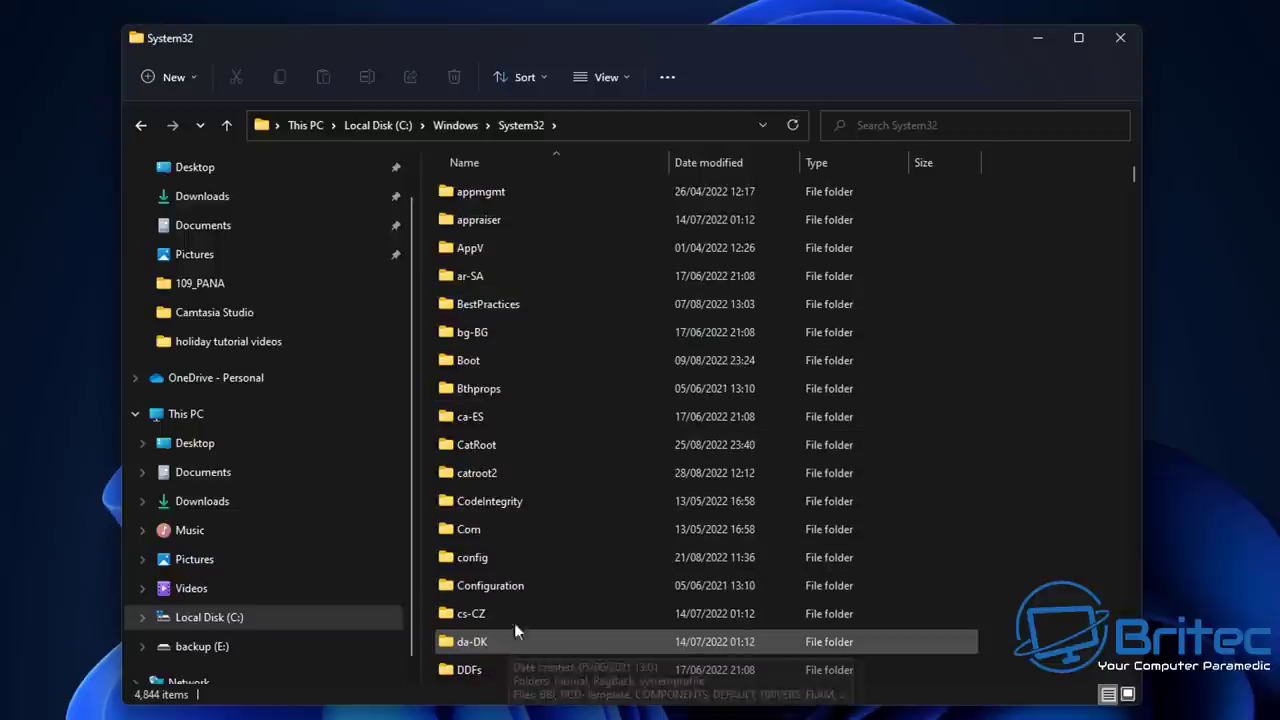
double_click(522, 560)
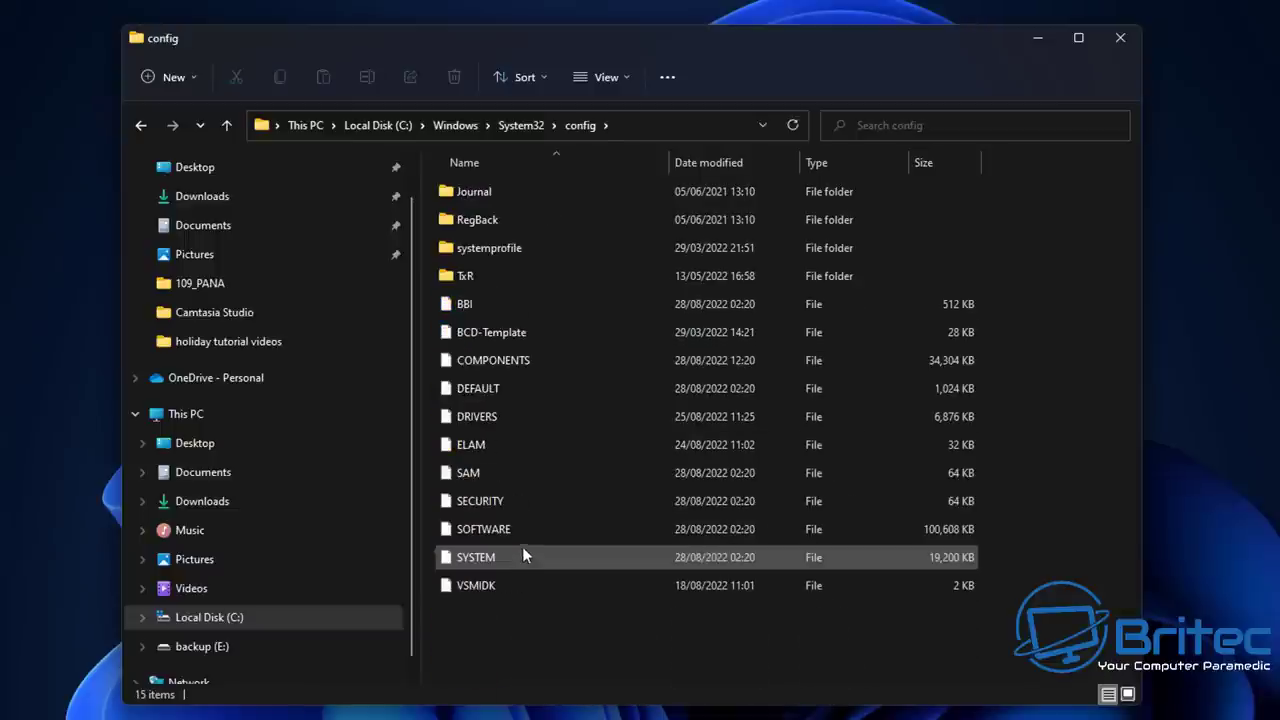
click(490, 226)
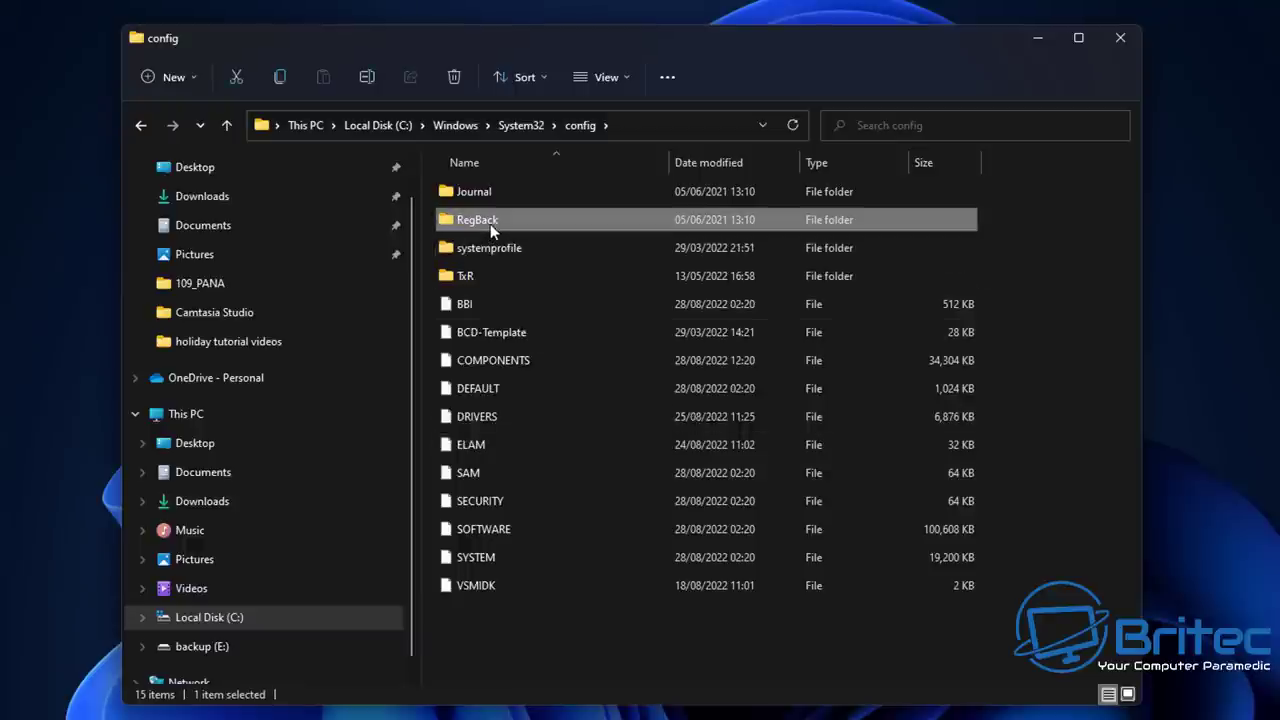
double_click(550, 230)
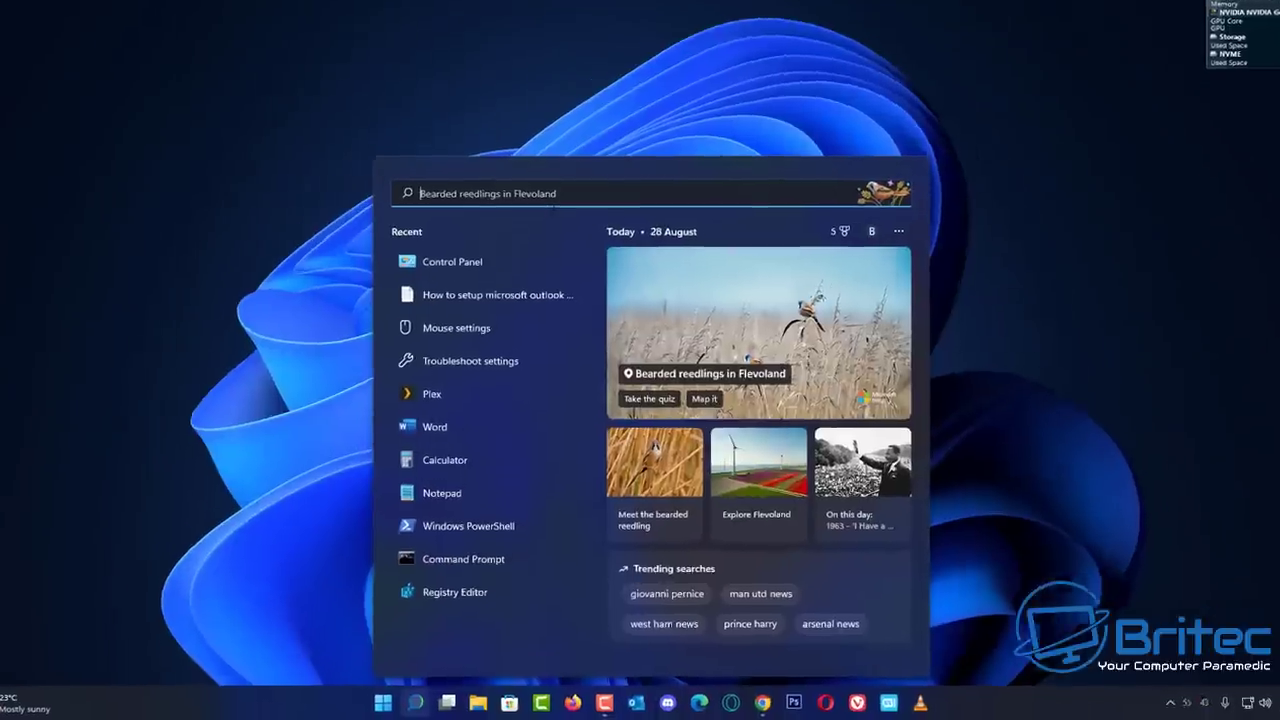
Search Windows for regedit, launch Registry Editor and expand the HKEY_LOCAL_MACHINE hive
text(regedit)
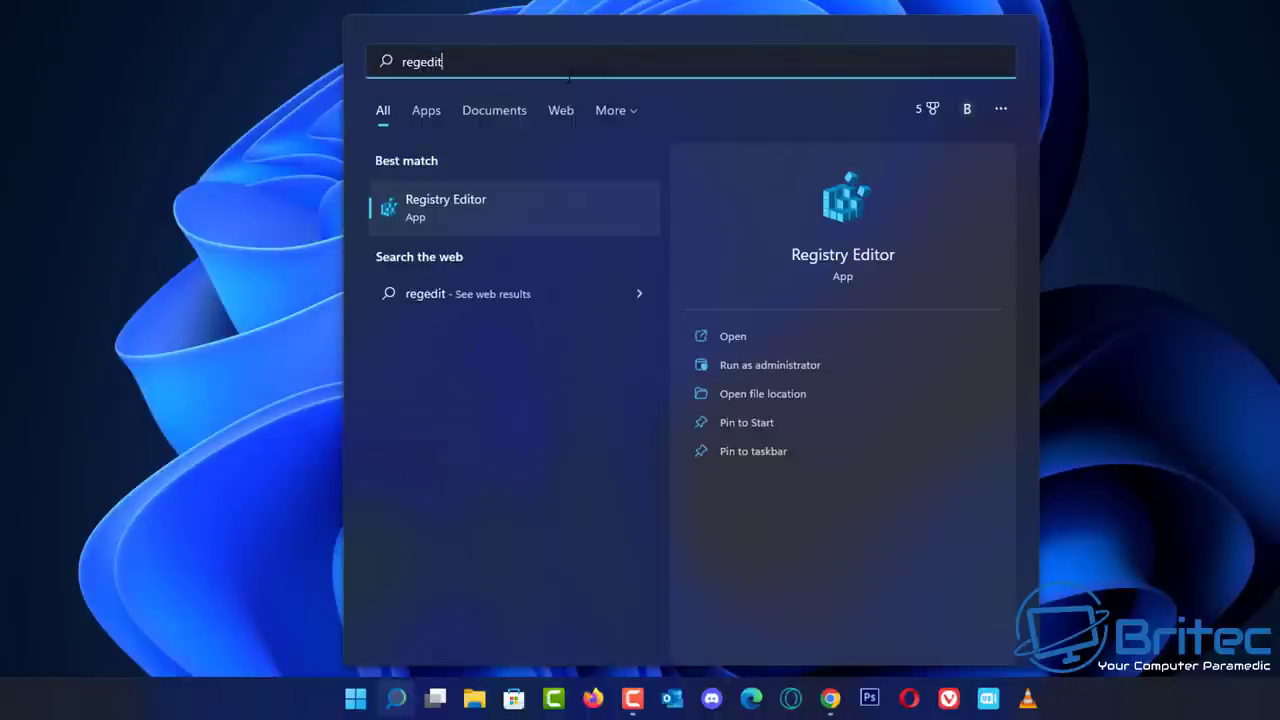
click(473, 211)
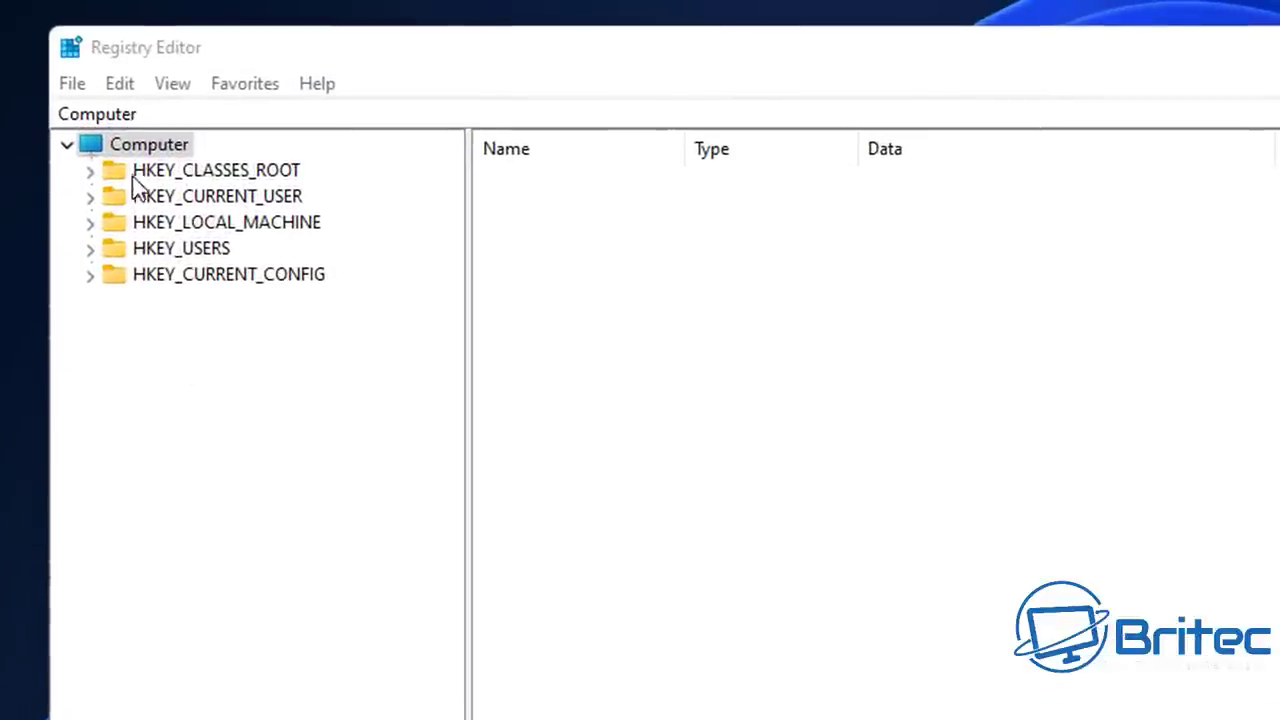
click(258, 228)
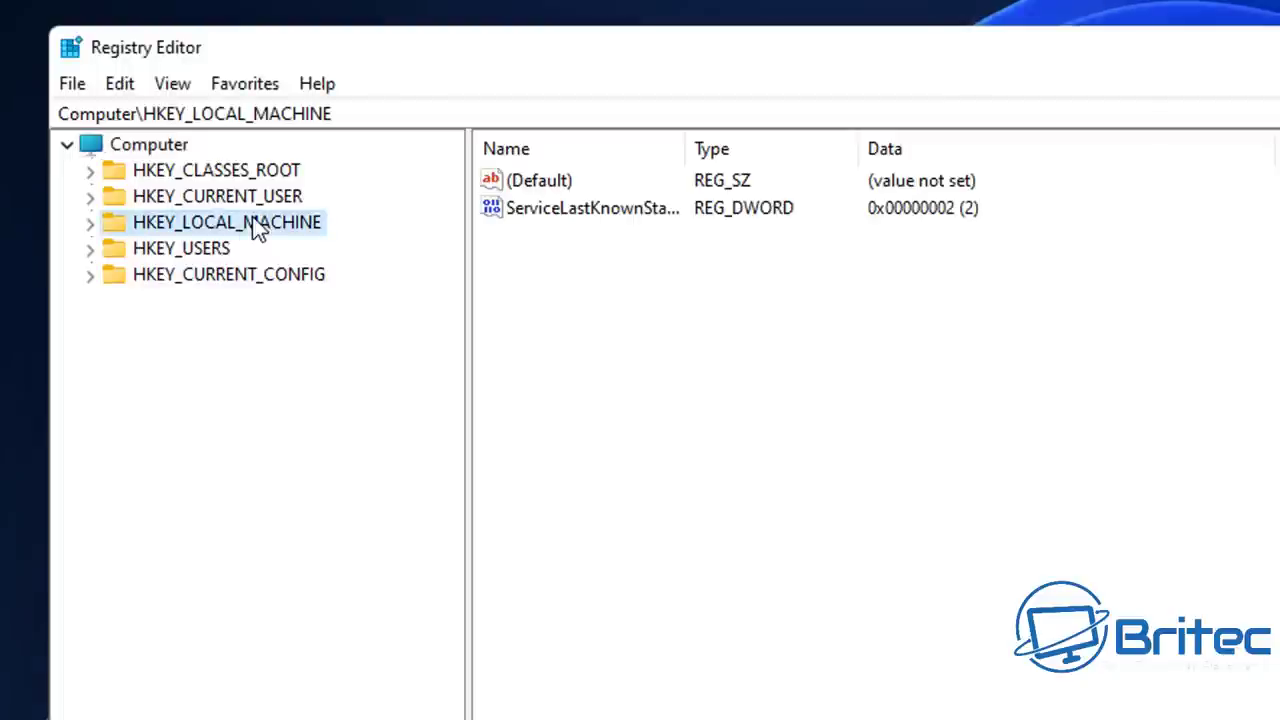
click(89, 223)
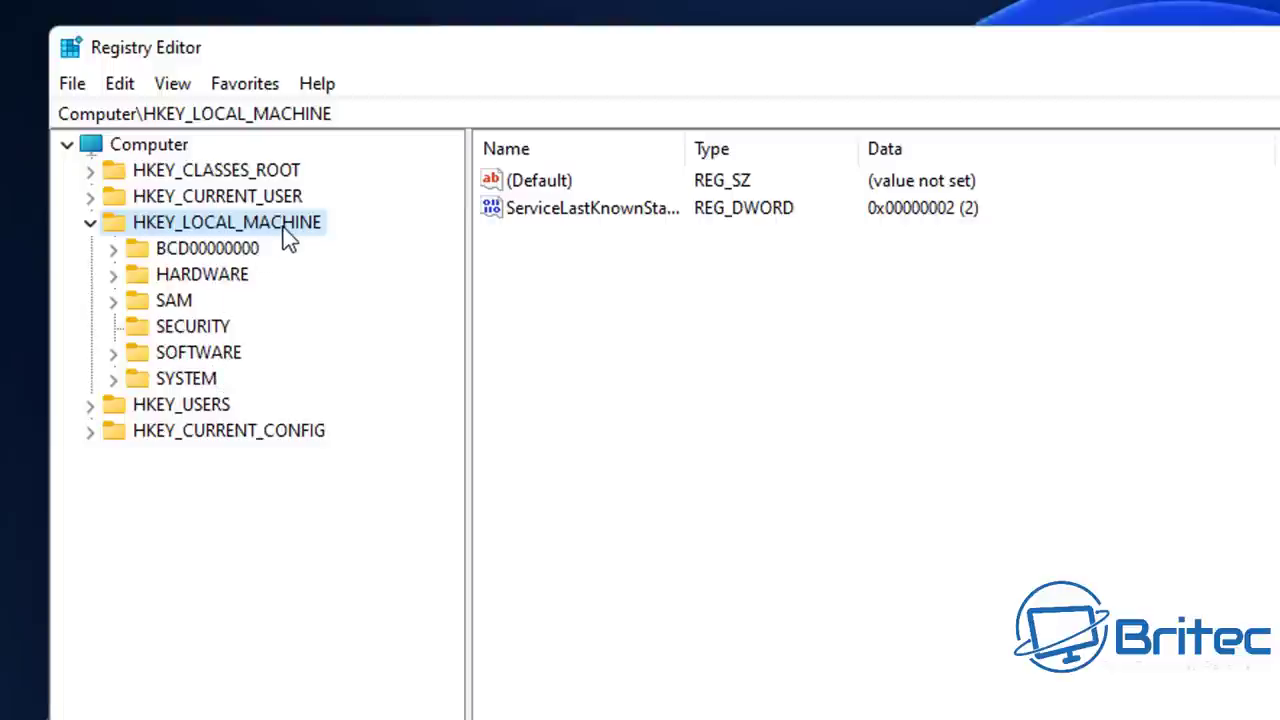
Expand the registry path SYSTEM\CurrentControlSet\Control under HKEY_LOCAL_MACHINE
click(188, 380)
click(112, 380)
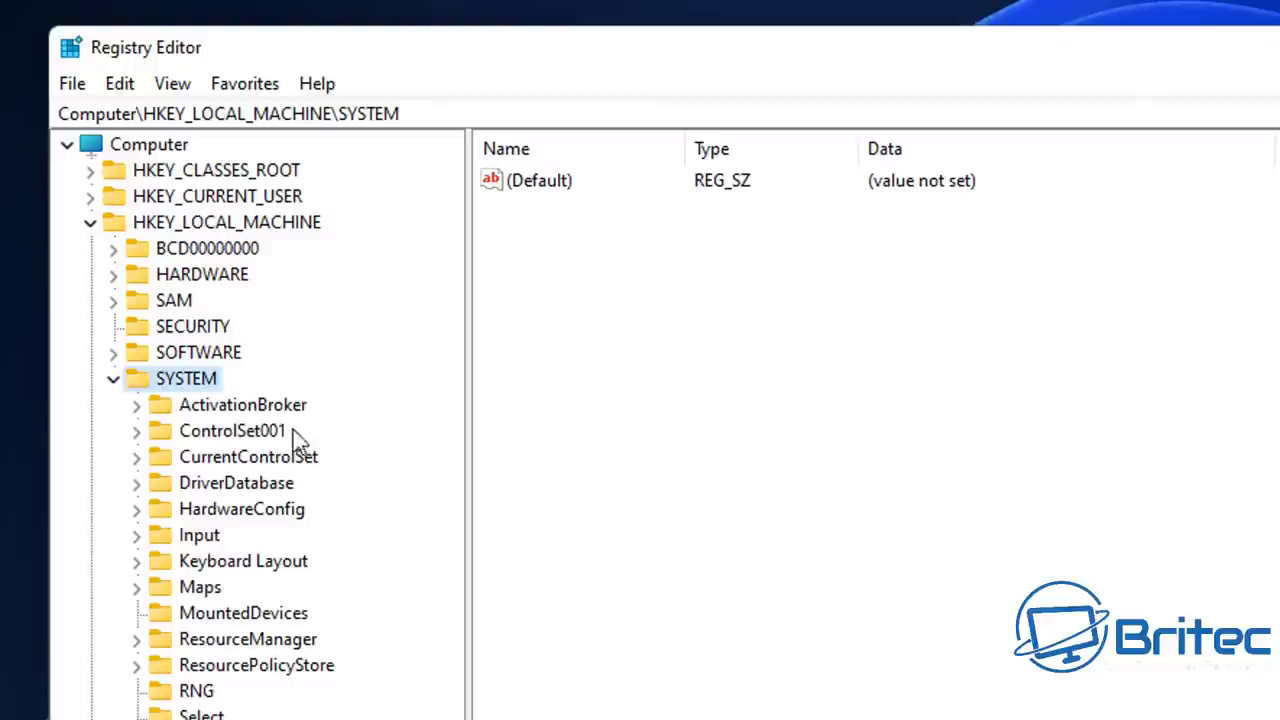
click(284, 460)
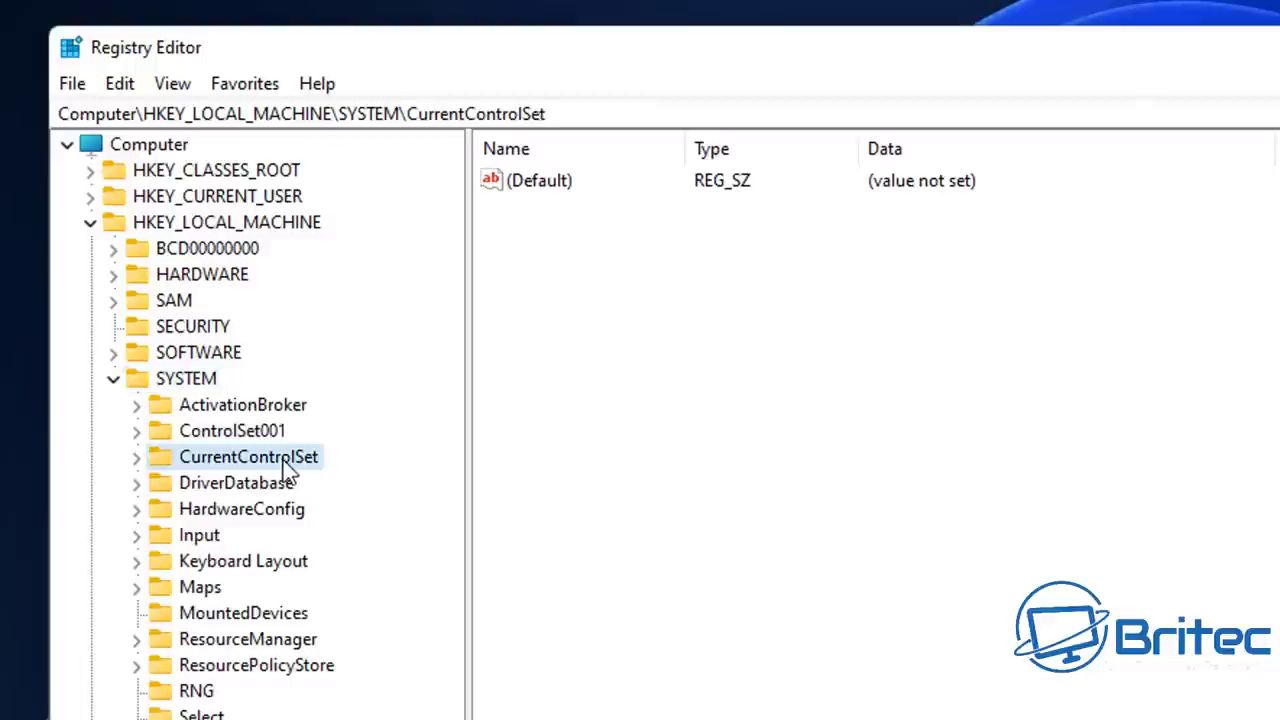
click(136, 457)
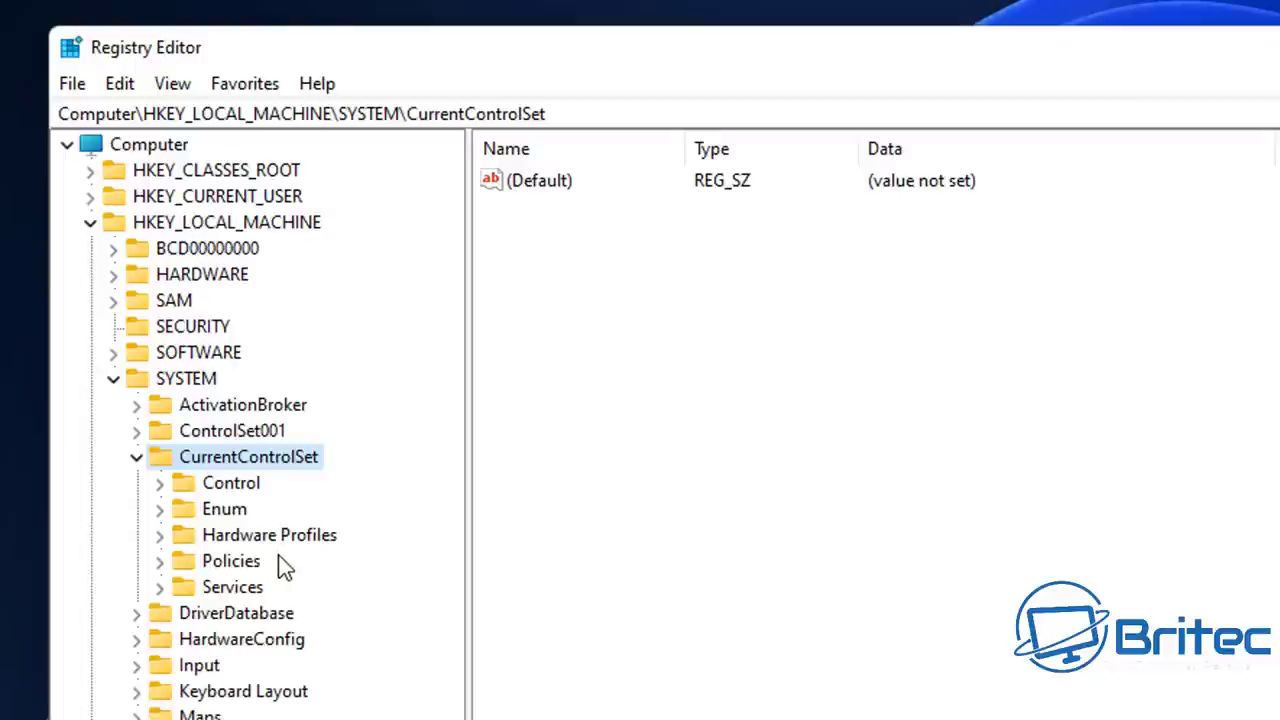
click(250, 486)
click(159, 484)
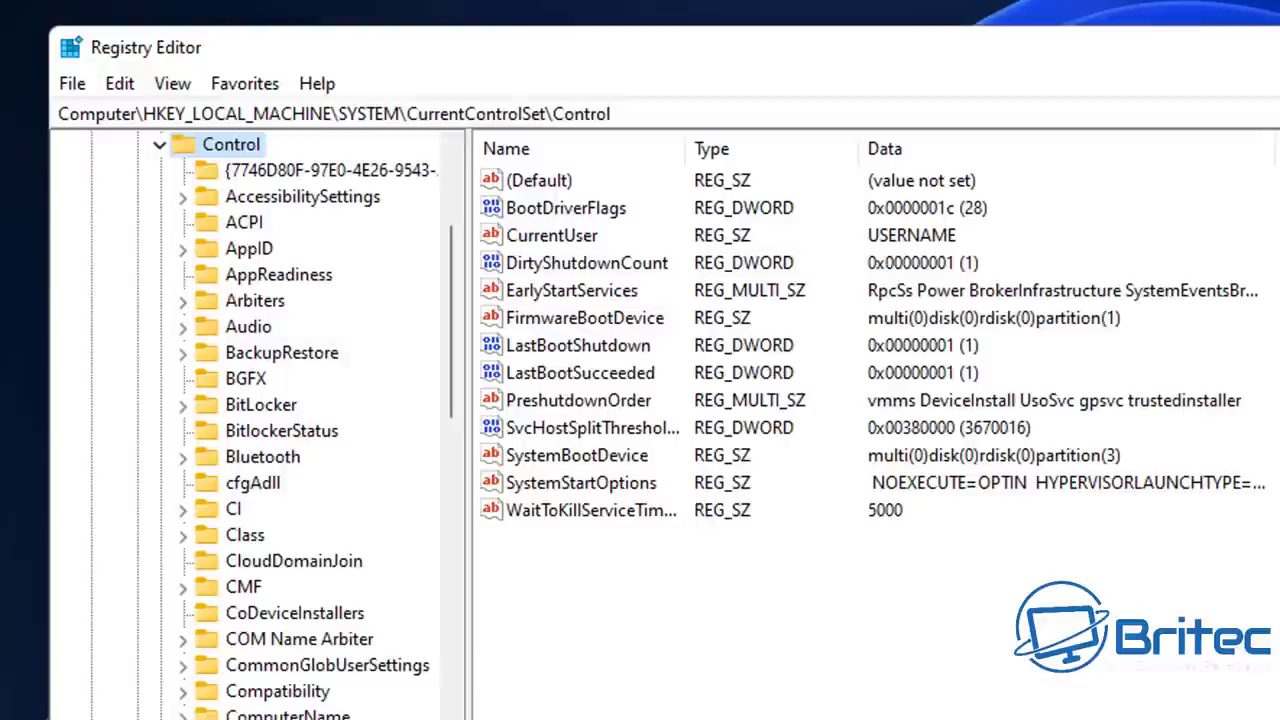
Under the Control key, expand Session Manager and select its expanded Configuration Manager subkey
drag(455, 385, 458, 681)
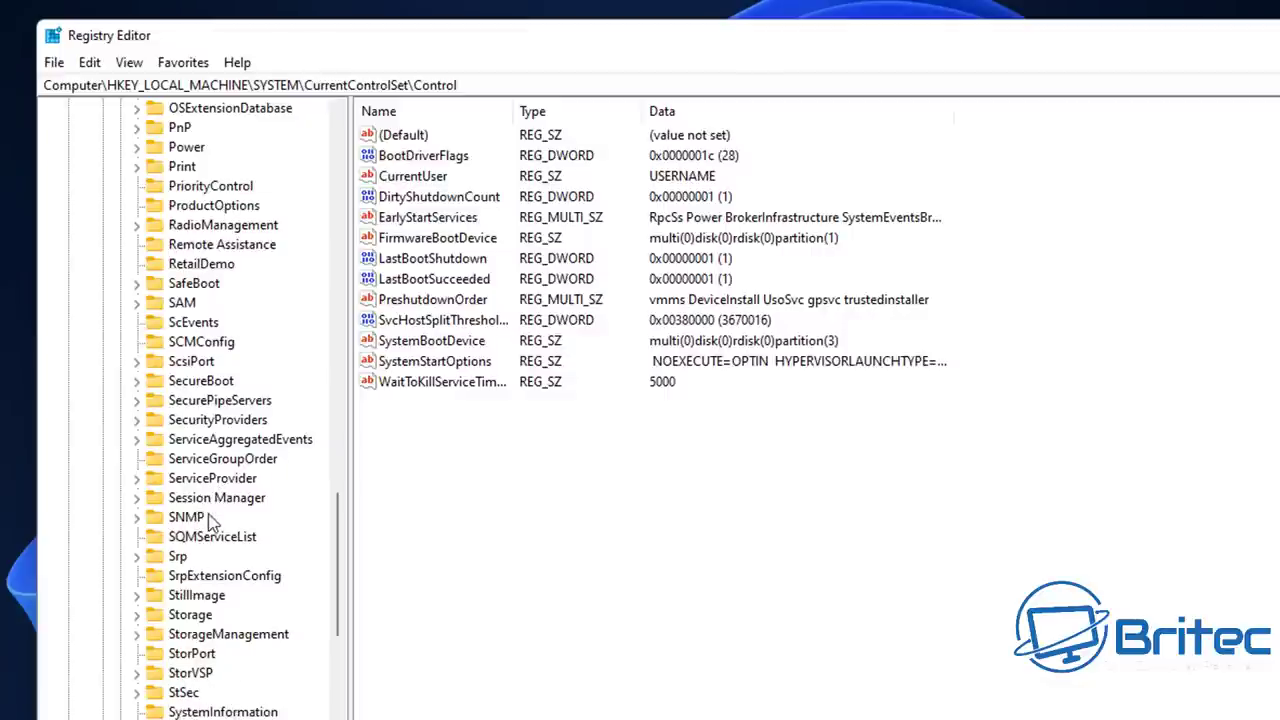
click(172, 501)
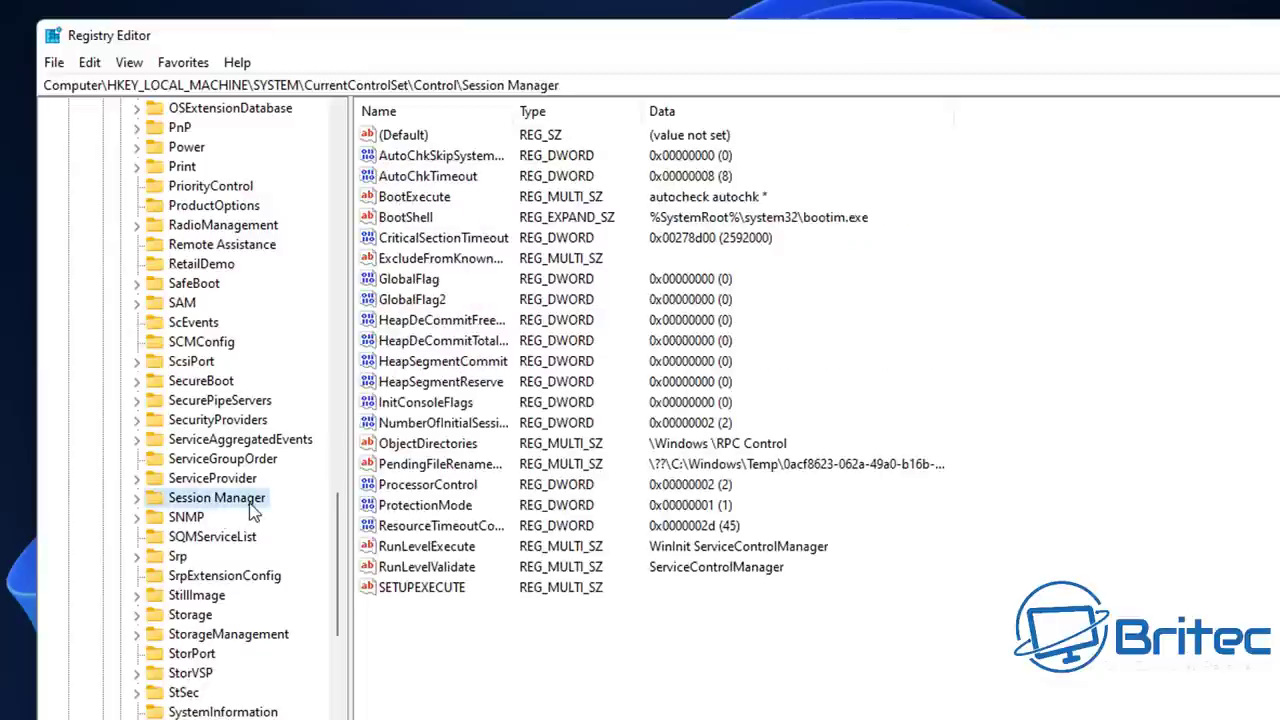
click(137, 500)
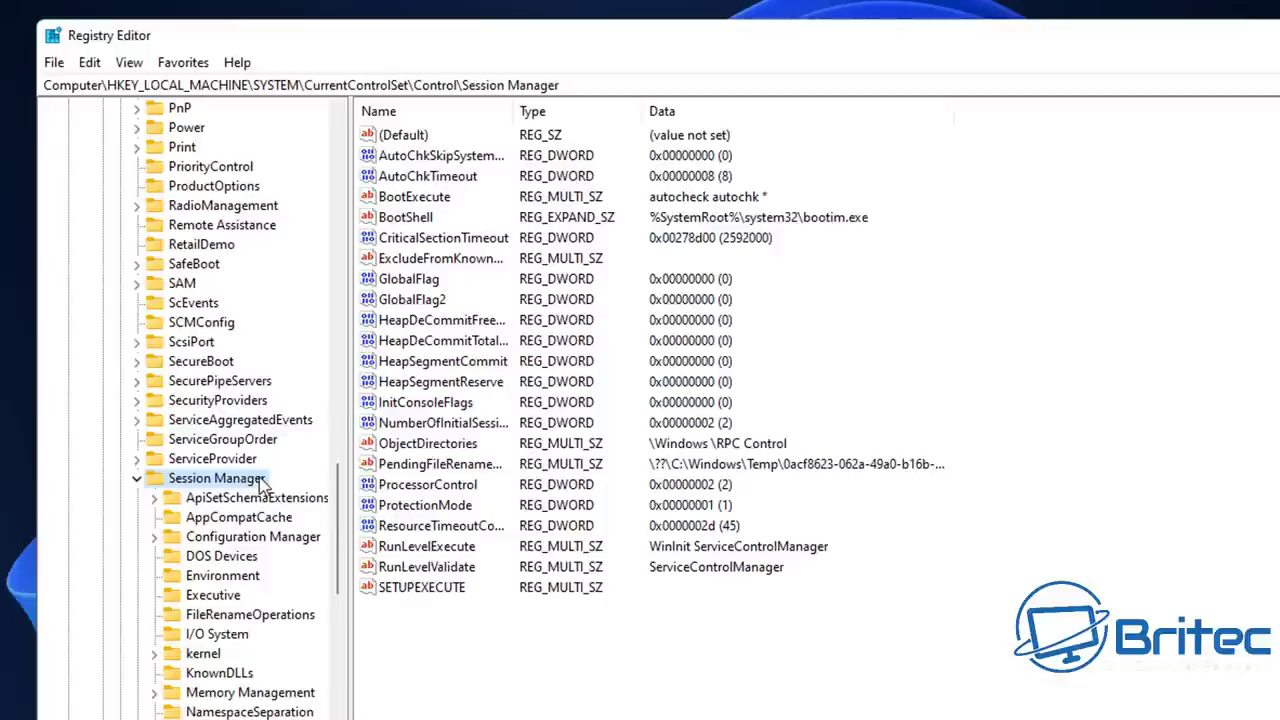
click(255, 538)
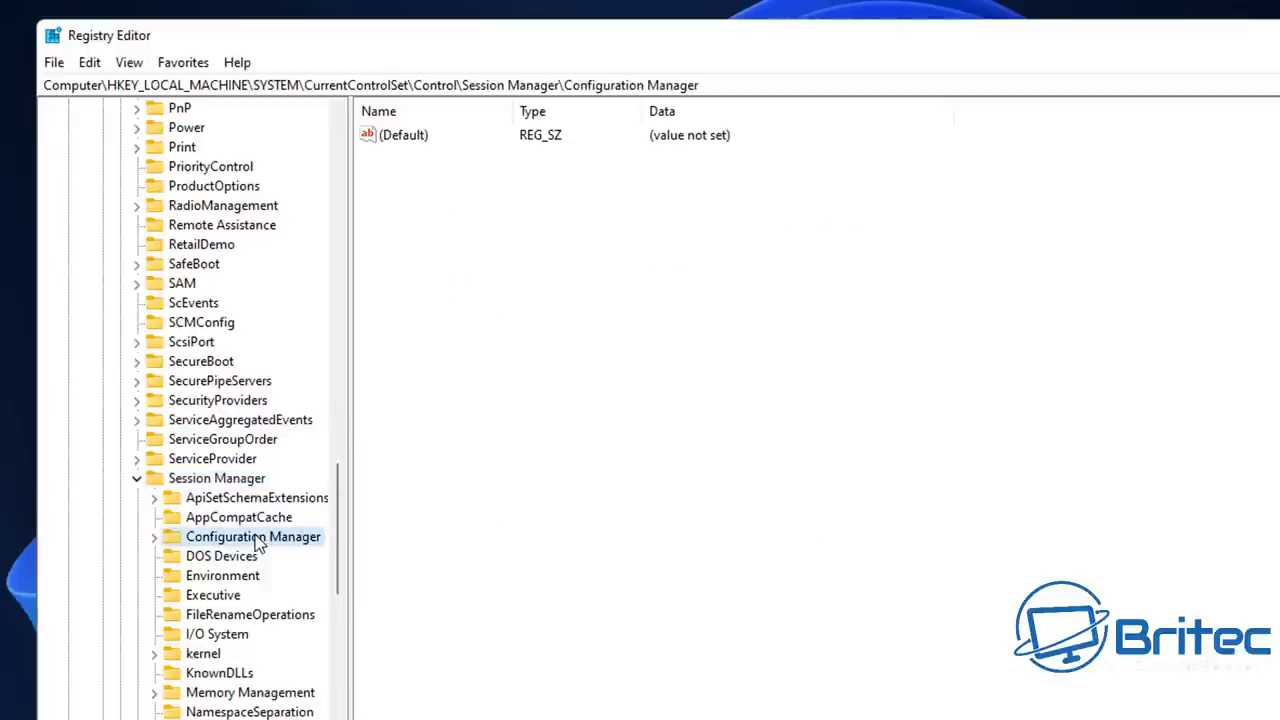
click(156, 538)
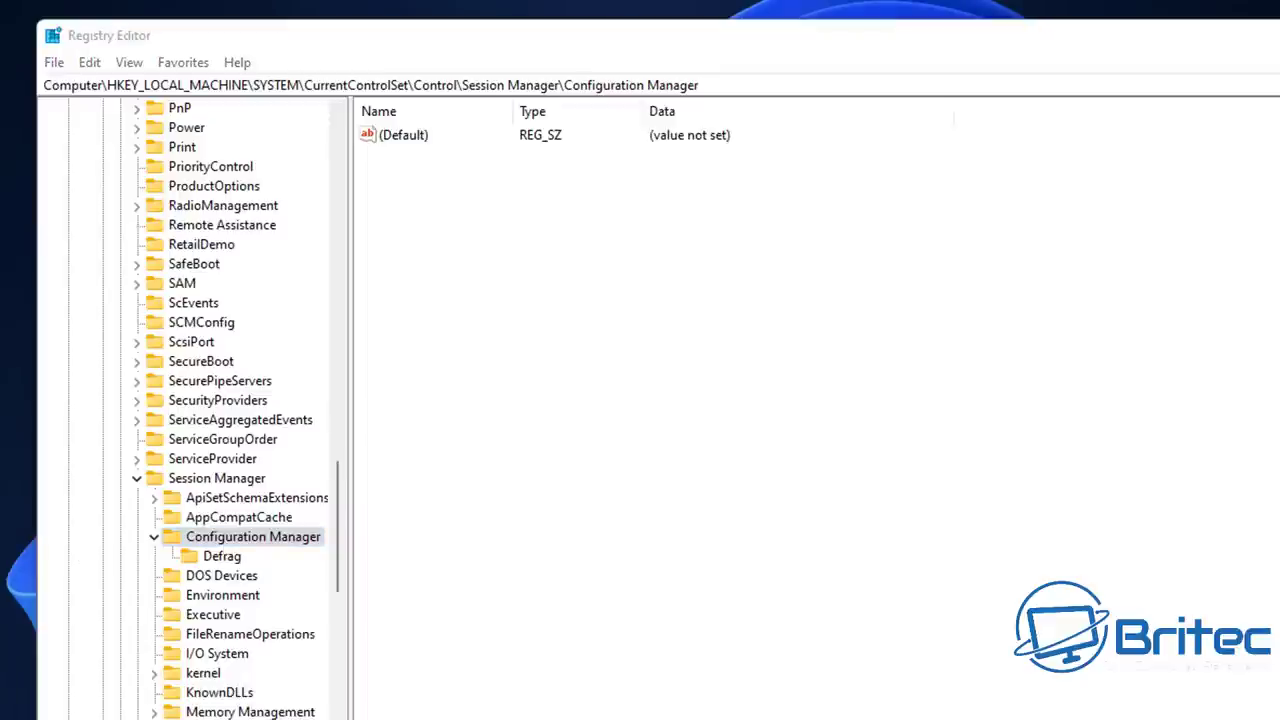
click(196, 539)
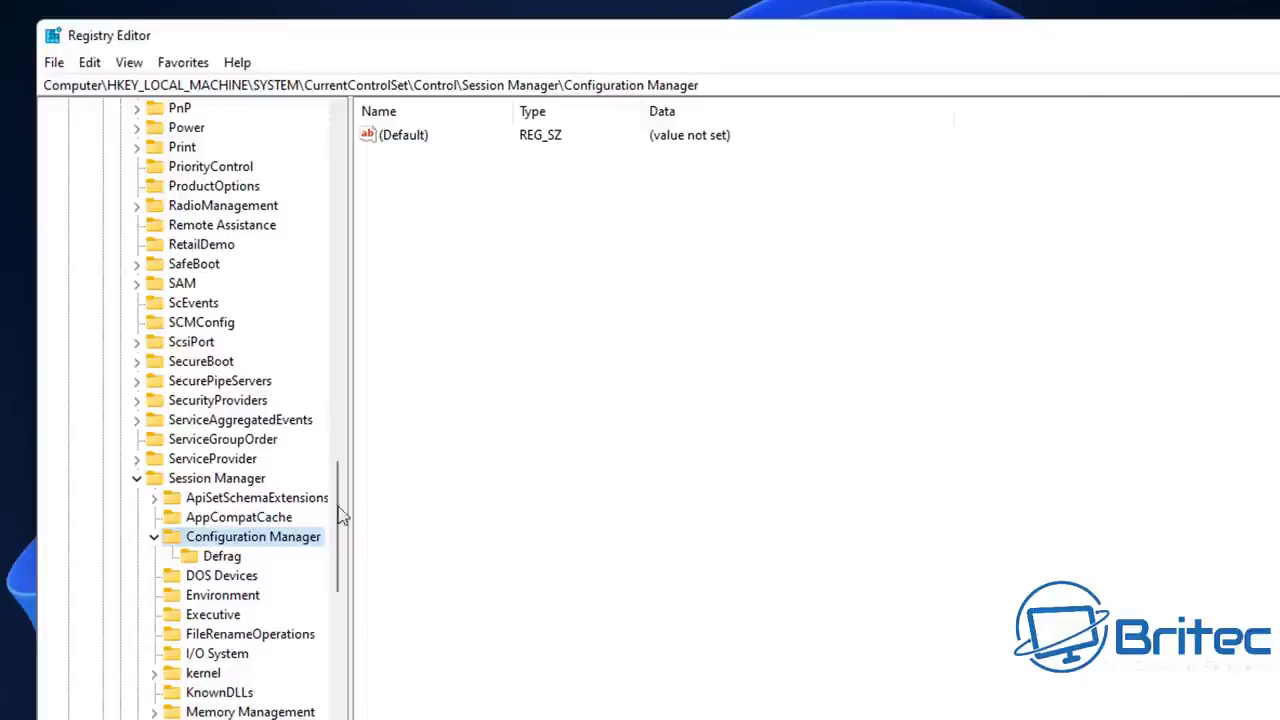
Create a DWORD (32-bit) value named EnablePeriodicBackup in the Configuration Manager key and widen the name column
right_click(410, 196)
mouse_move(529, 217)
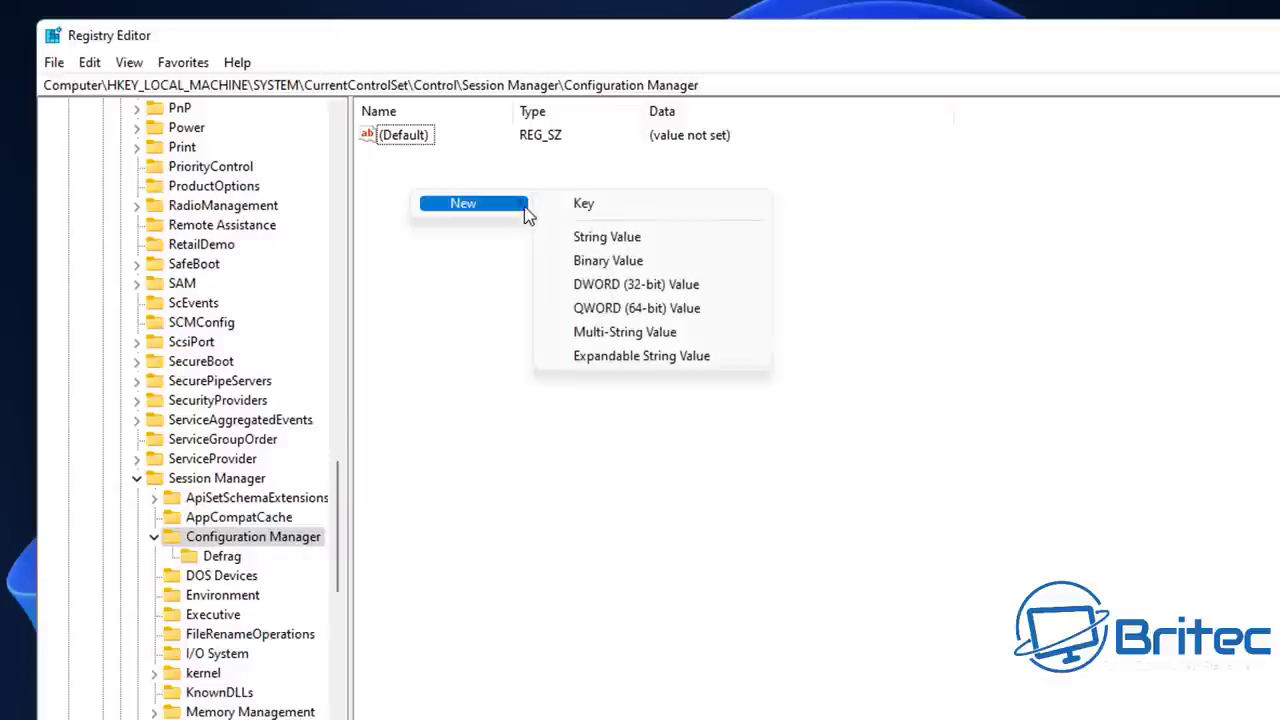
click(632, 286)
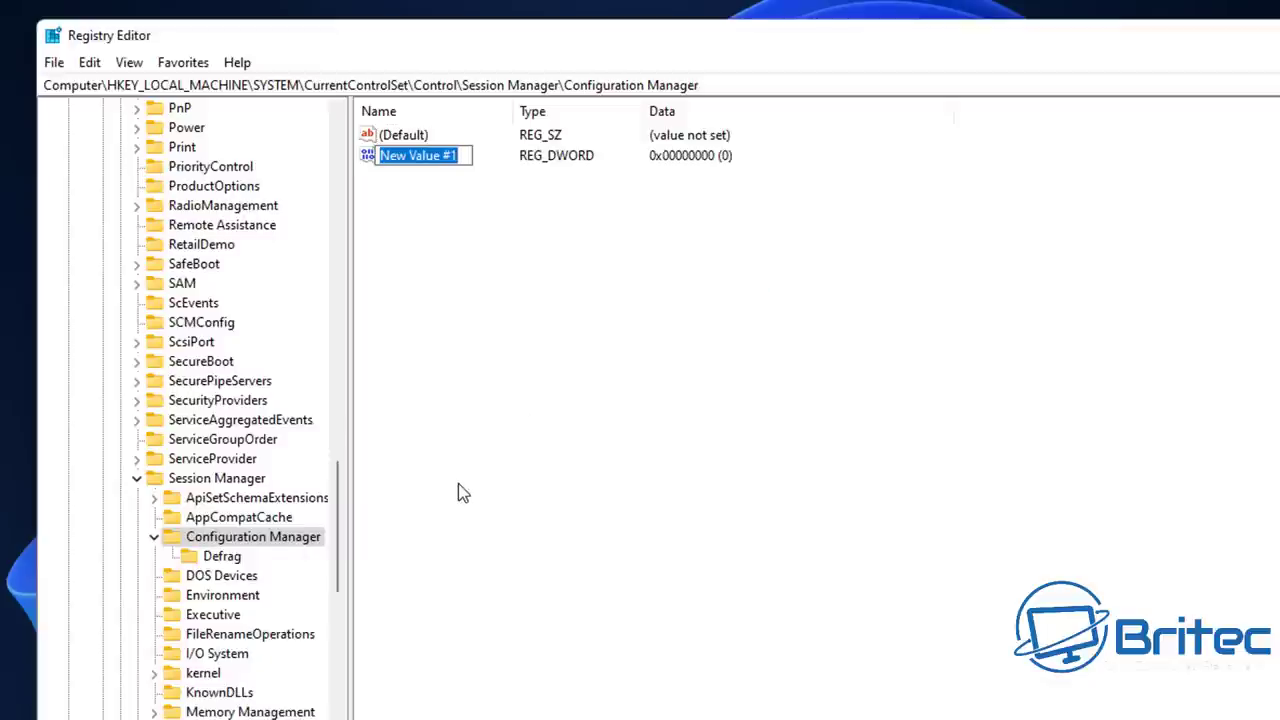
text(Enab)
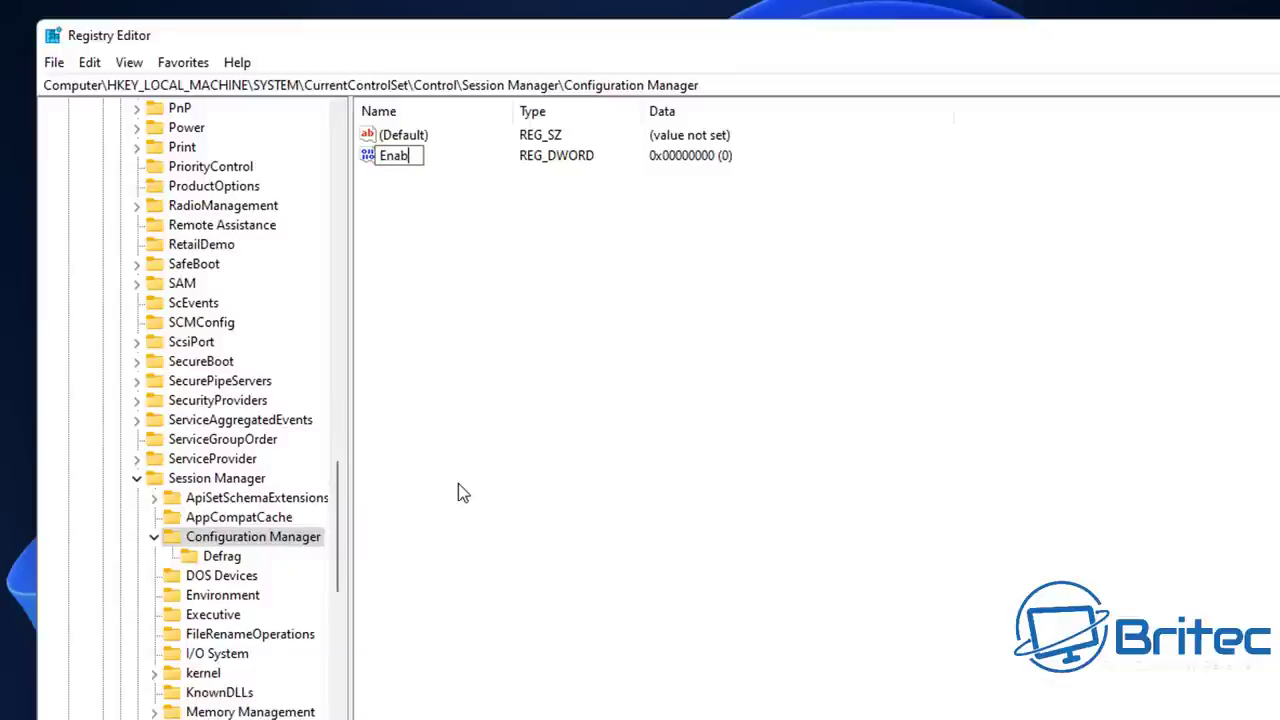
text(lePerio)
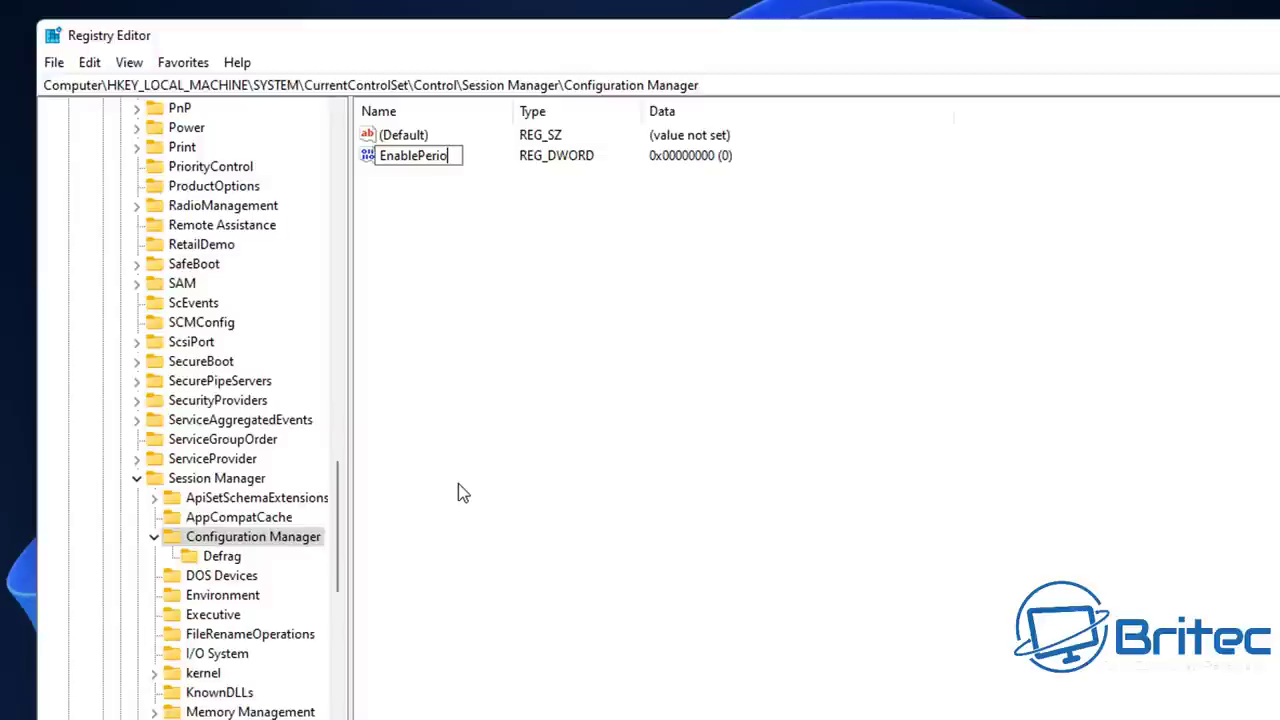
text(dicBackup)
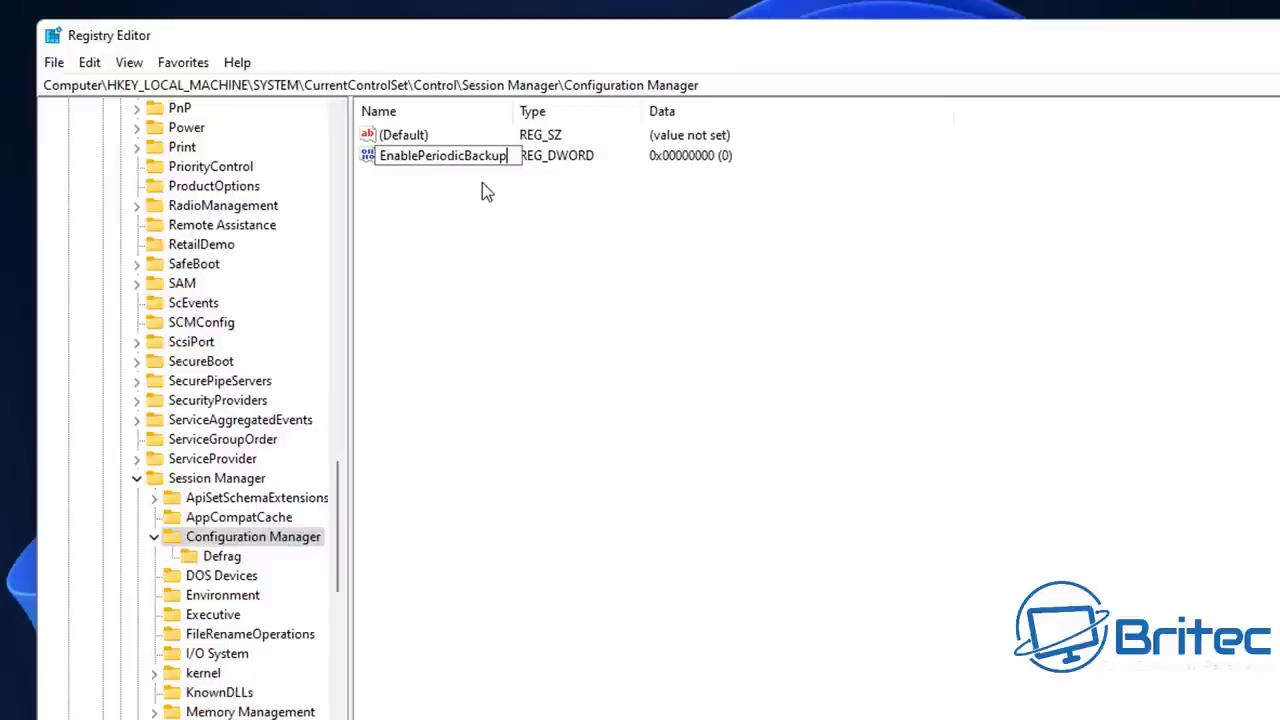
key(Return)
drag(507, 117, 571, 119)
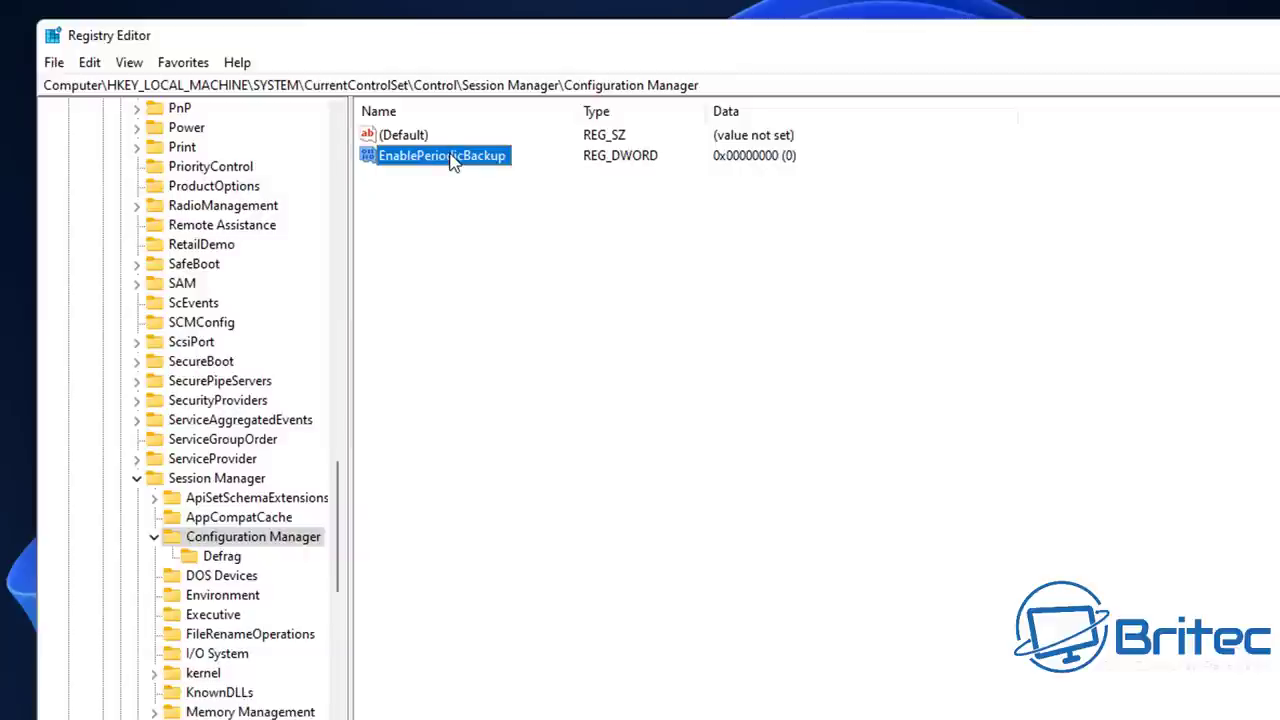
Set the value data of EnablePeriodicBackup to 1
double_click(449, 166)
drag(303, 139, 560, 213)
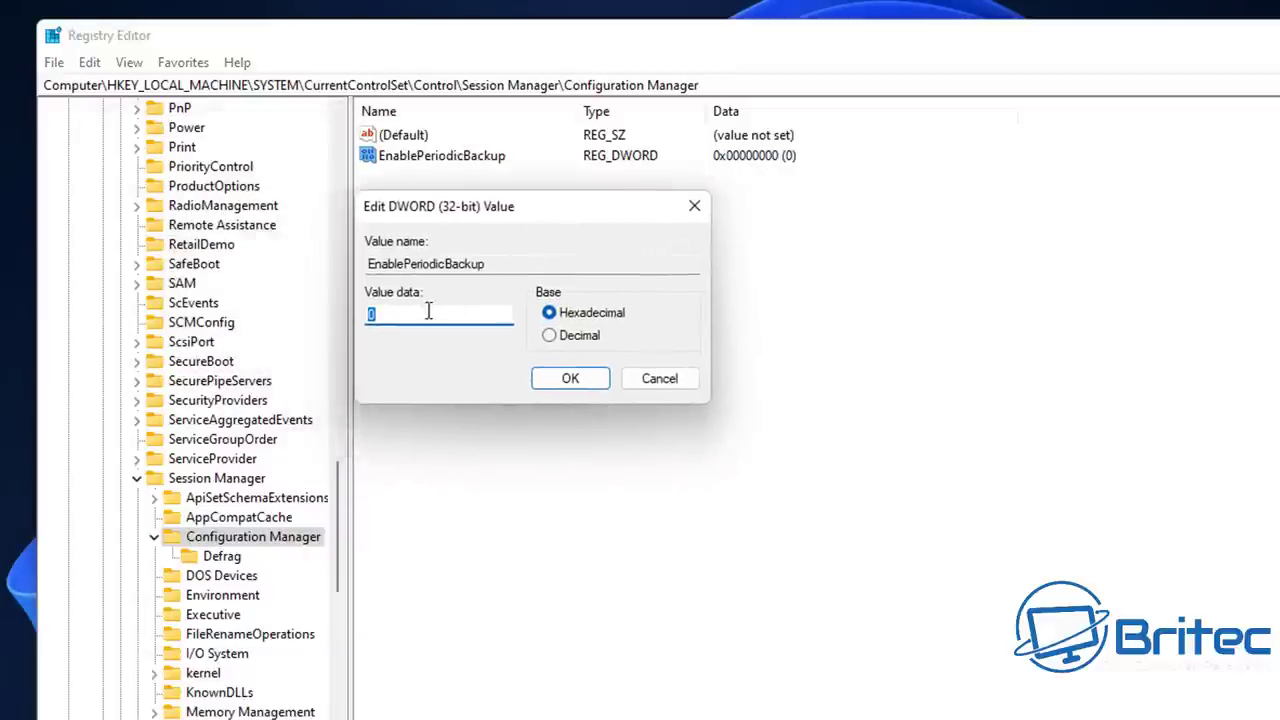
text(1)
click(572, 382)
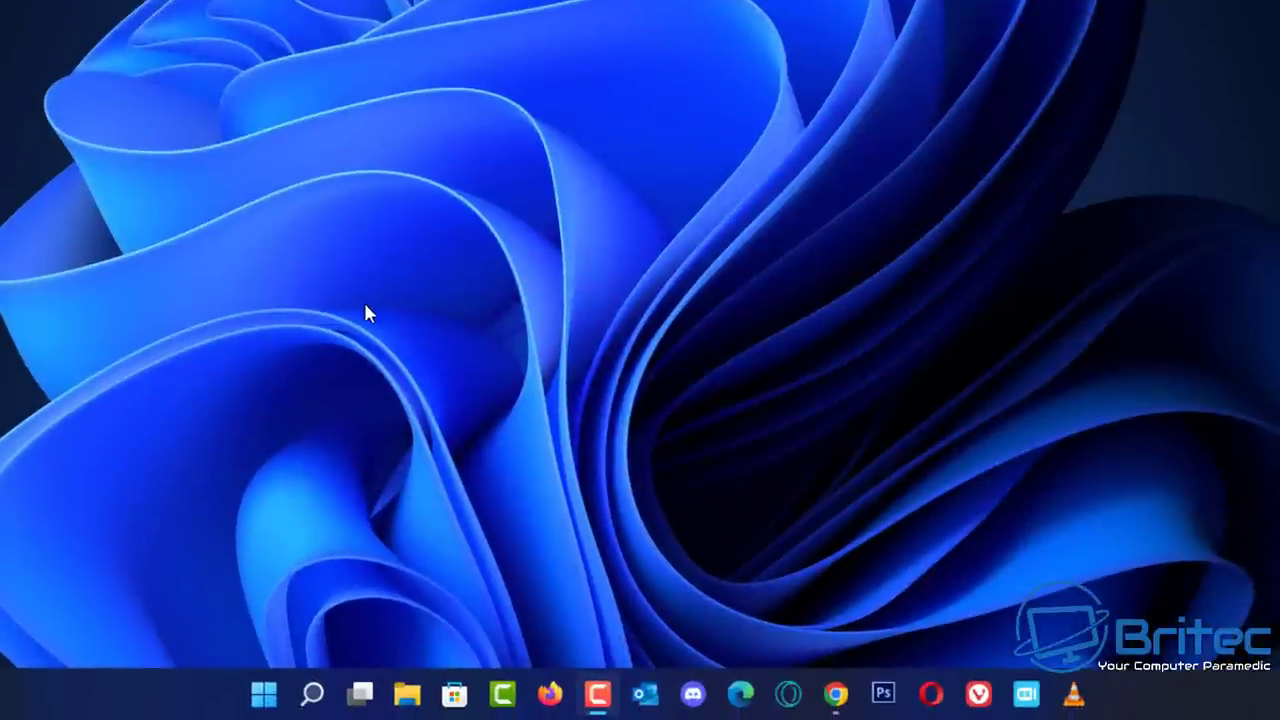
Restart the computer to apply the registry change
click(264, 693)
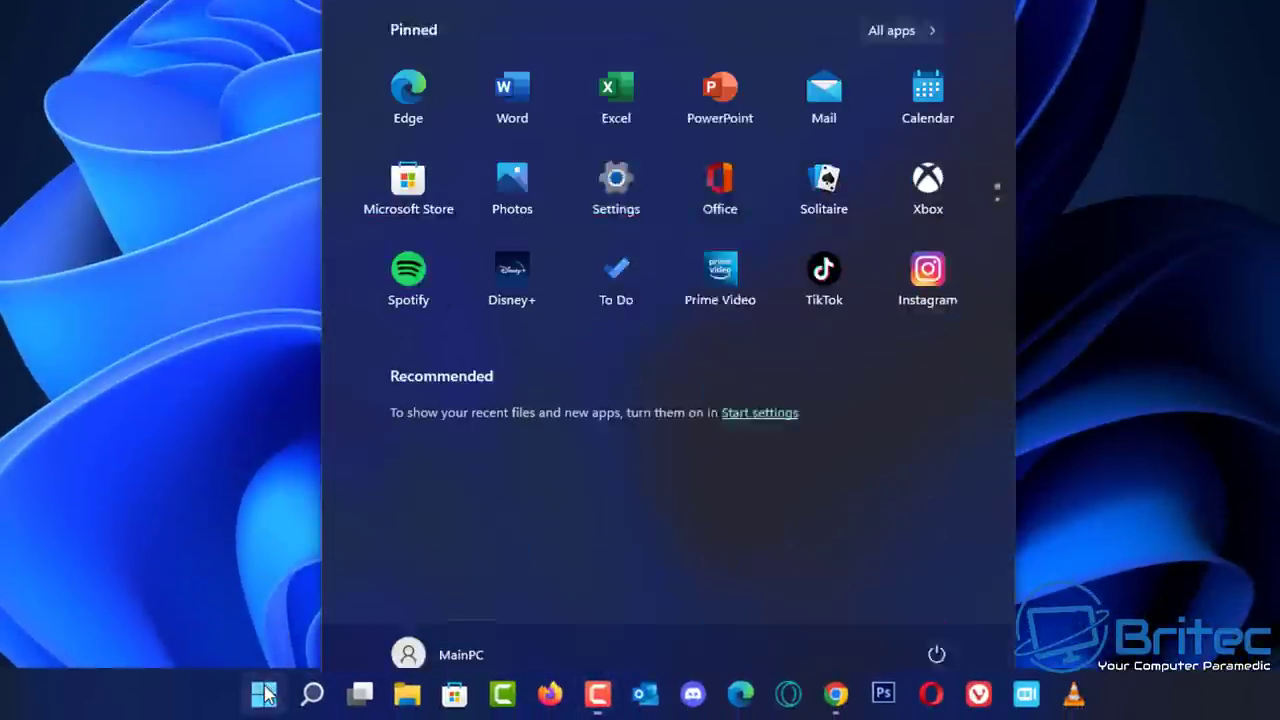
click(934, 621)
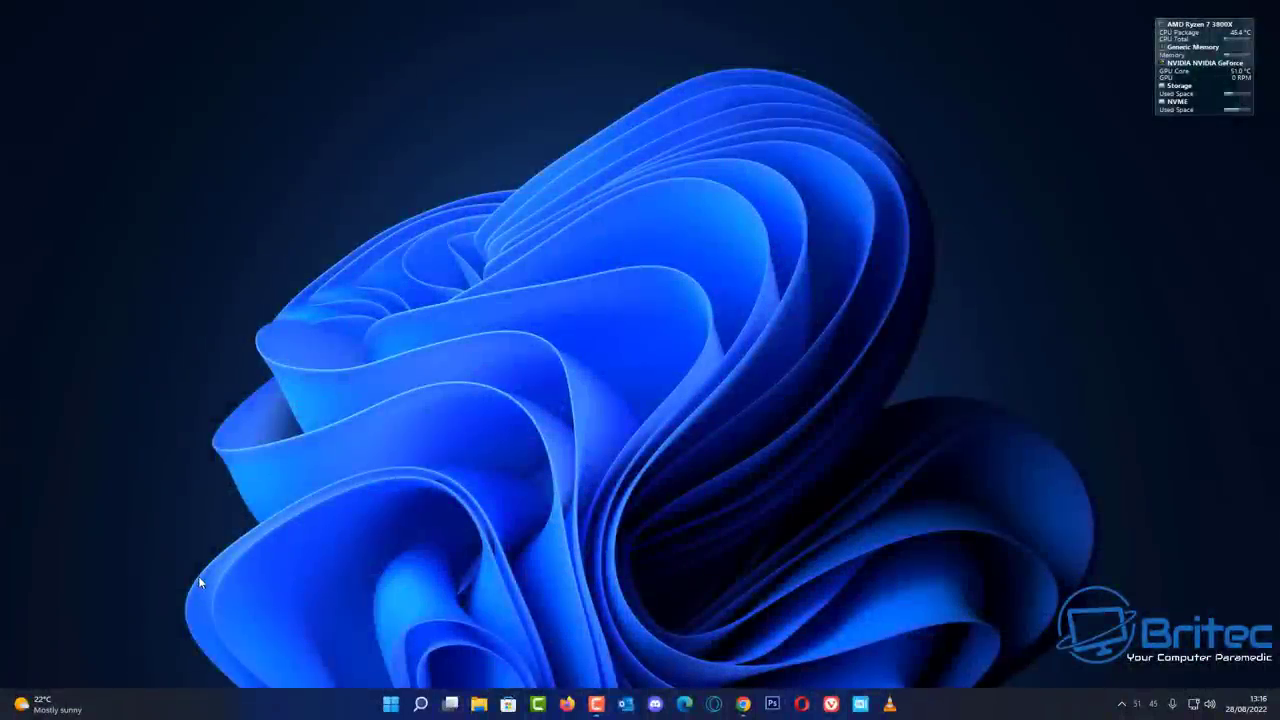
Switch to File Explorer and browse to the System32 folder inside C:\Windows
click(479, 706)
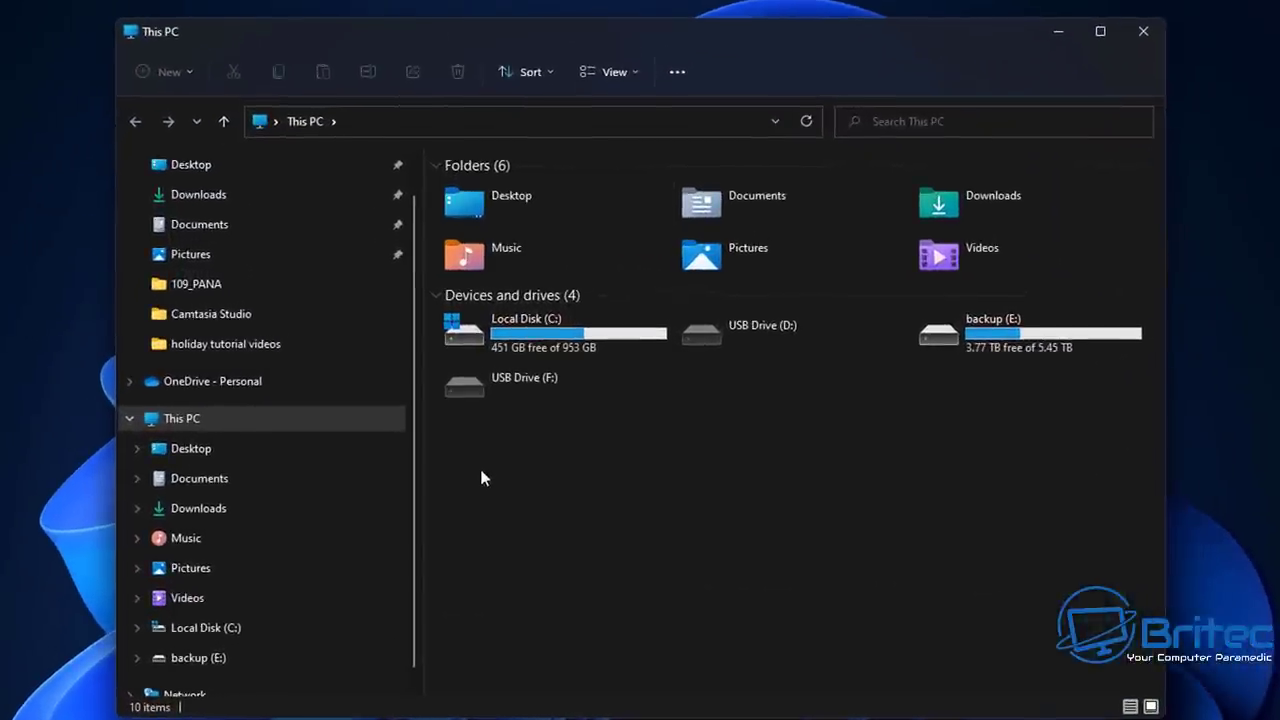
double_click(487, 334)
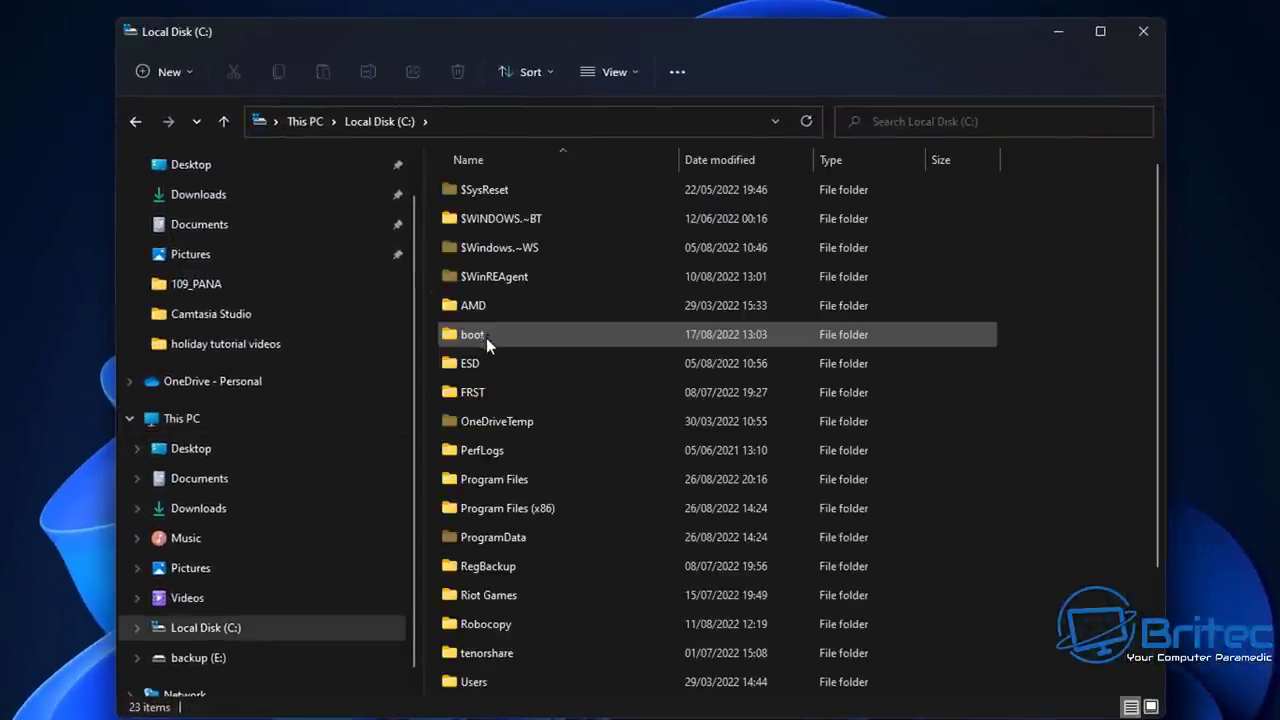
scroll(510, 625, down, 2)
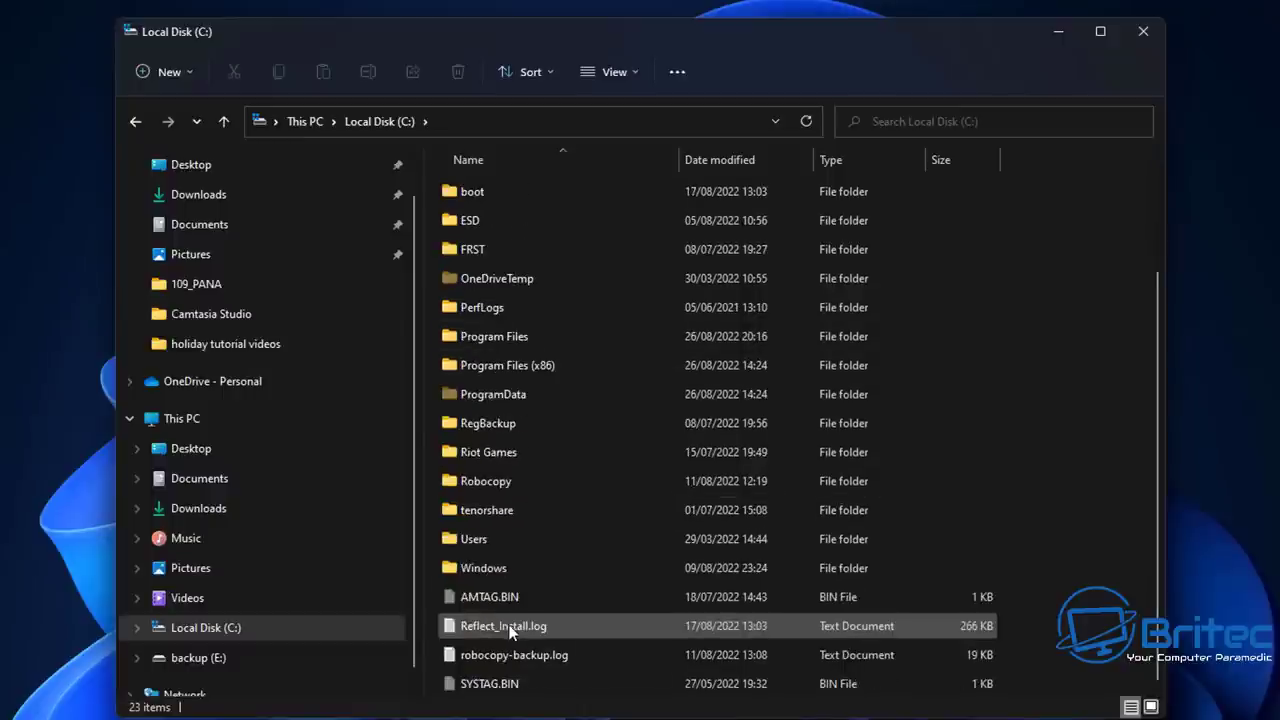
double_click(491, 568)
scroll(496, 572, down, 15)
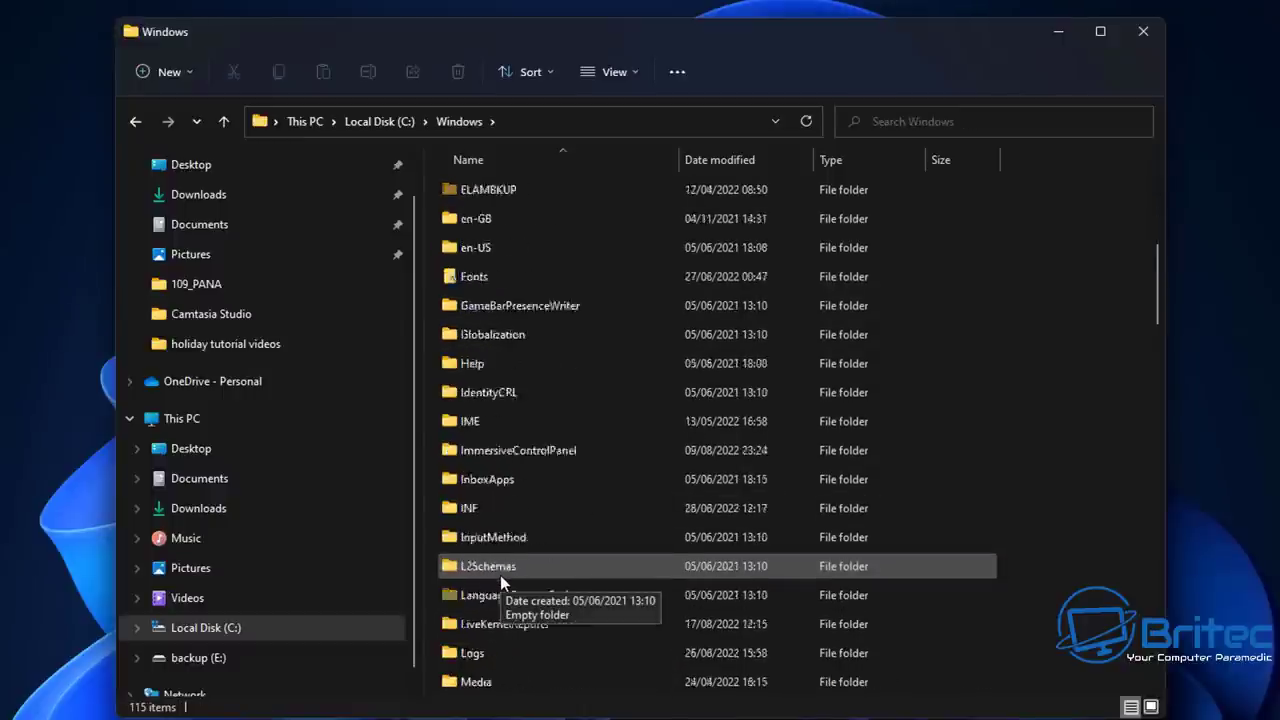
scroll(500, 583, down, 4)
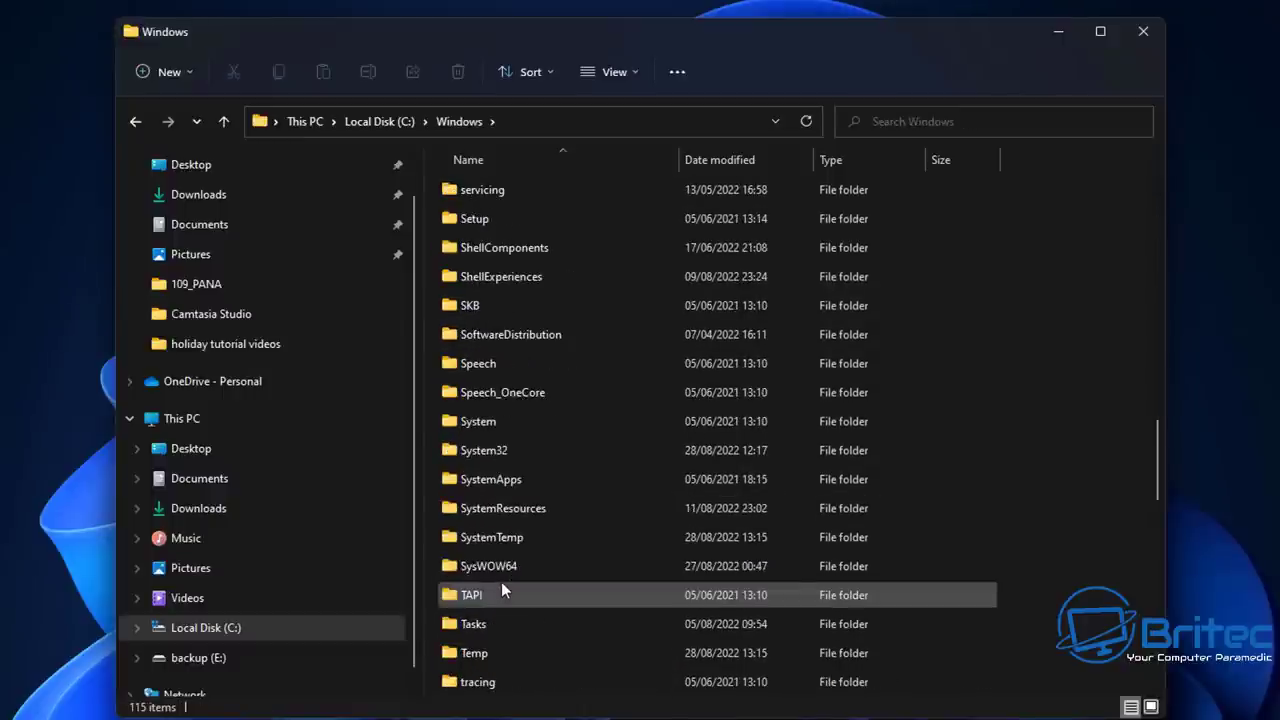
click(501, 449)
double_click(500, 446)
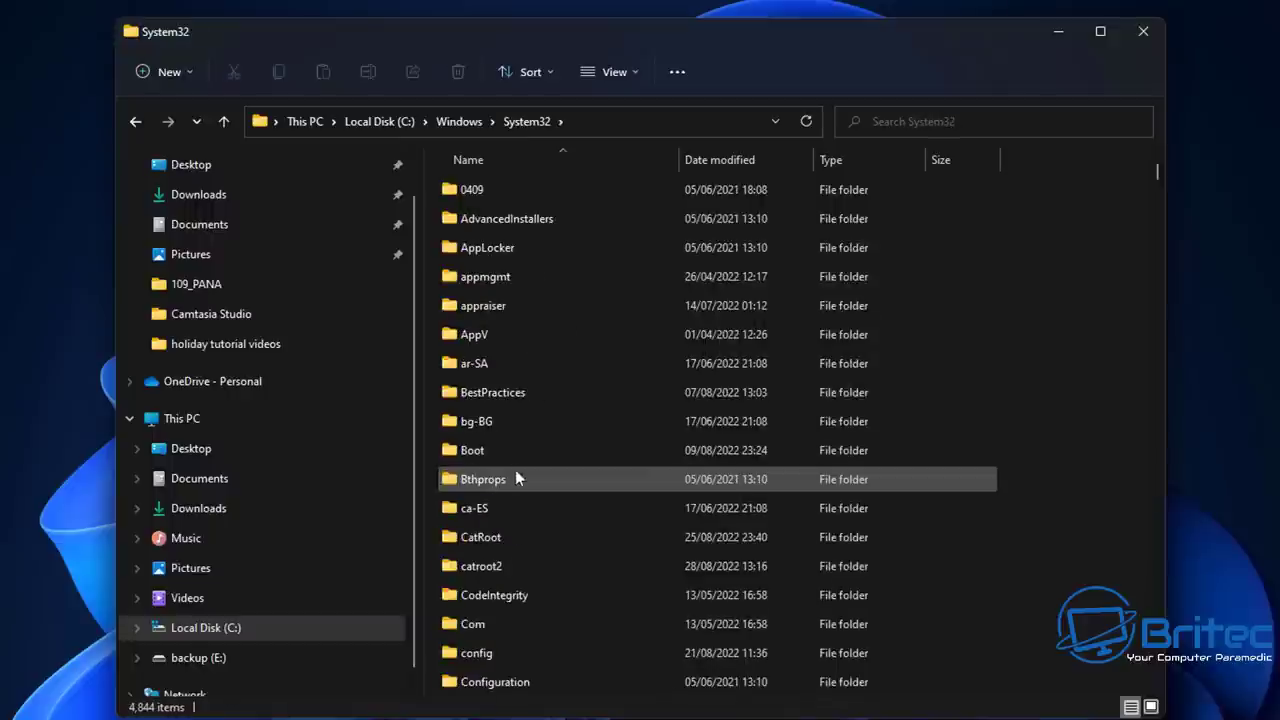
Open the RegBack folder inside config to examine its backup files, then return to config and minimize the window
scroll(519, 496, down, 2)
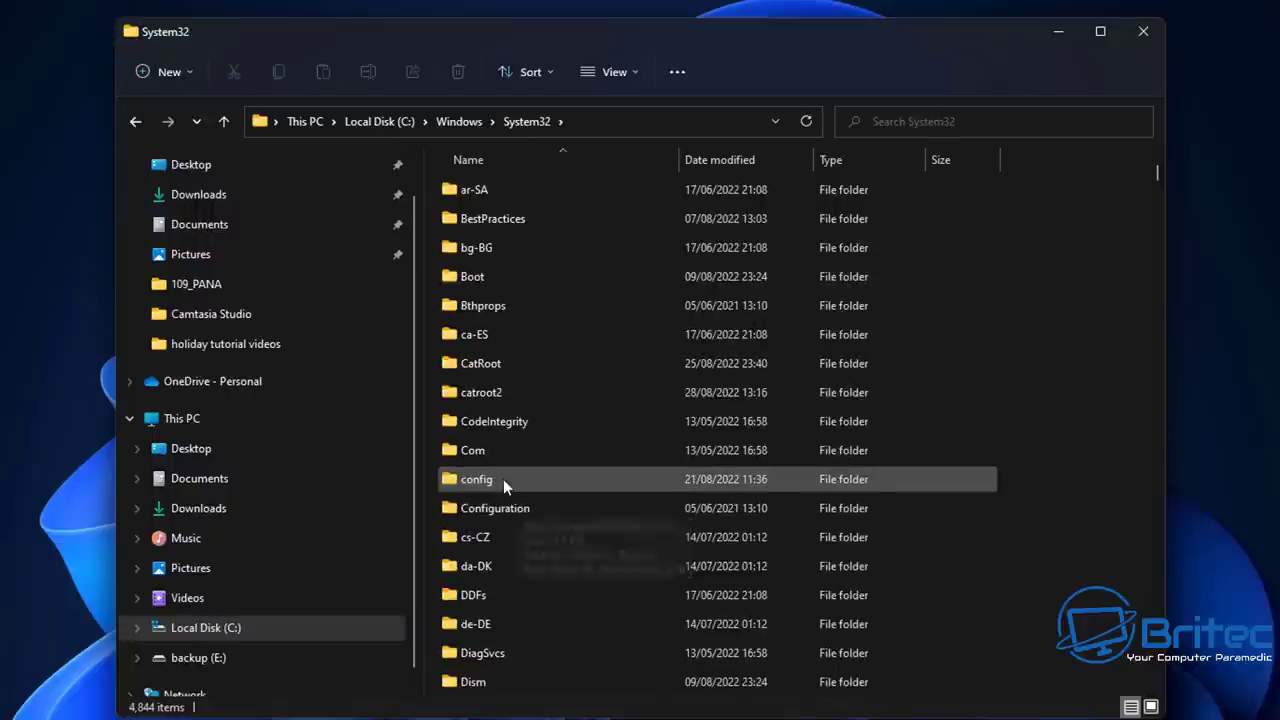
double_click(503, 479)
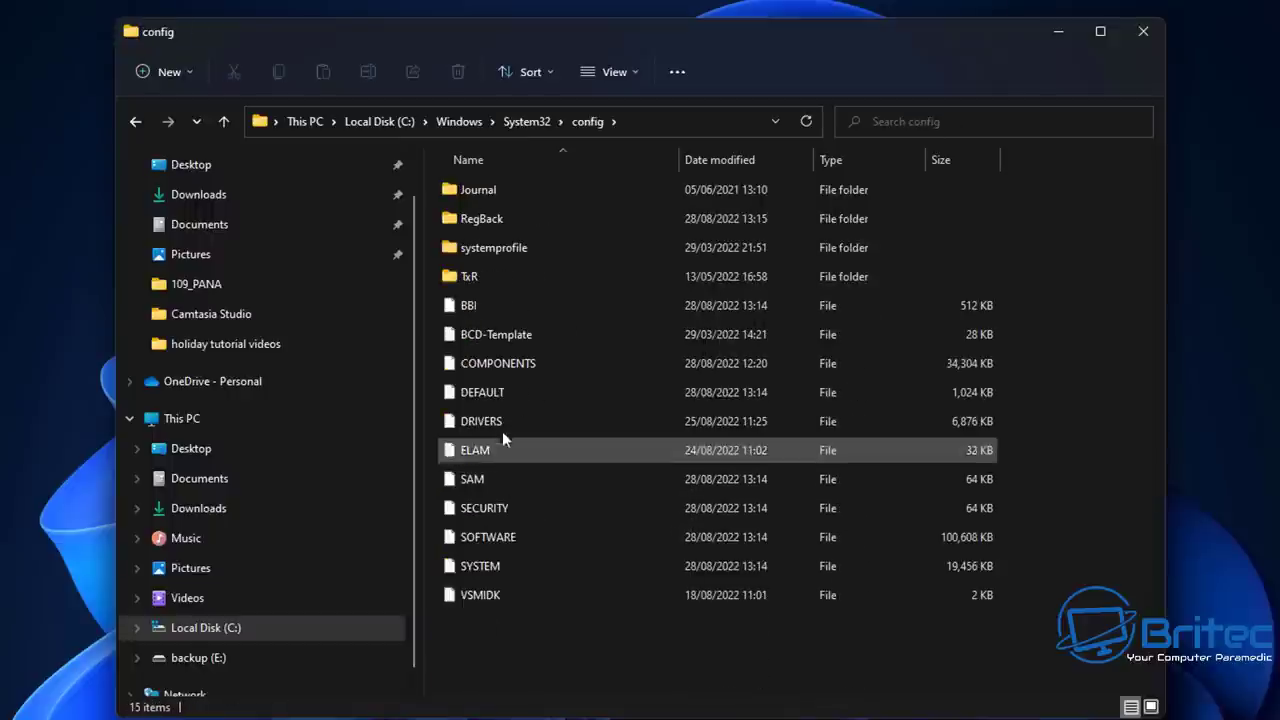
double_click(519, 221)
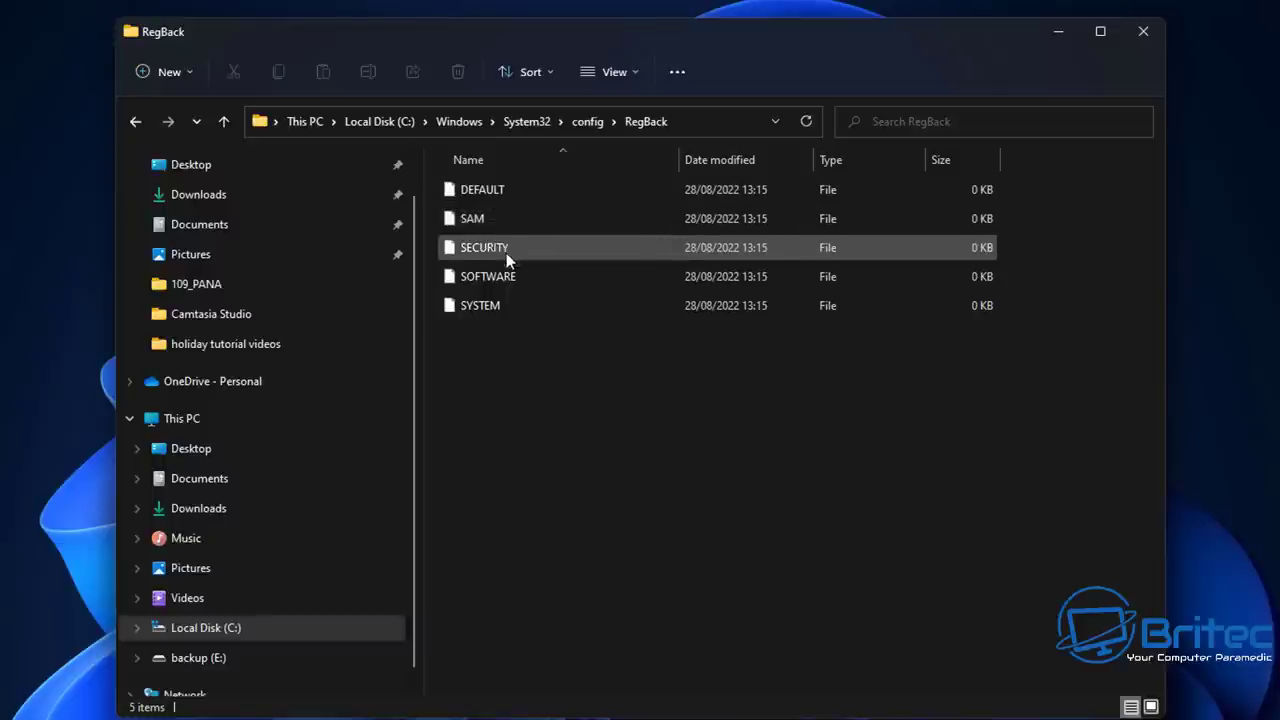
click(136, 122)
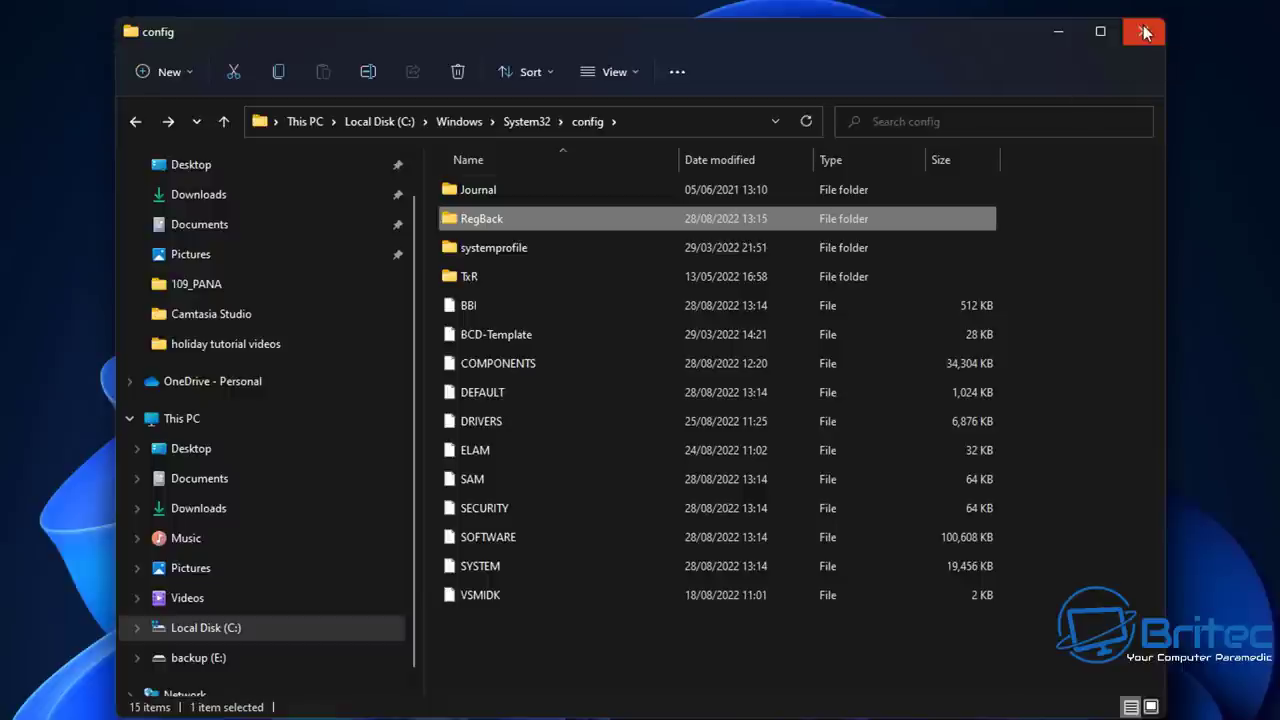
click(1059, 31)
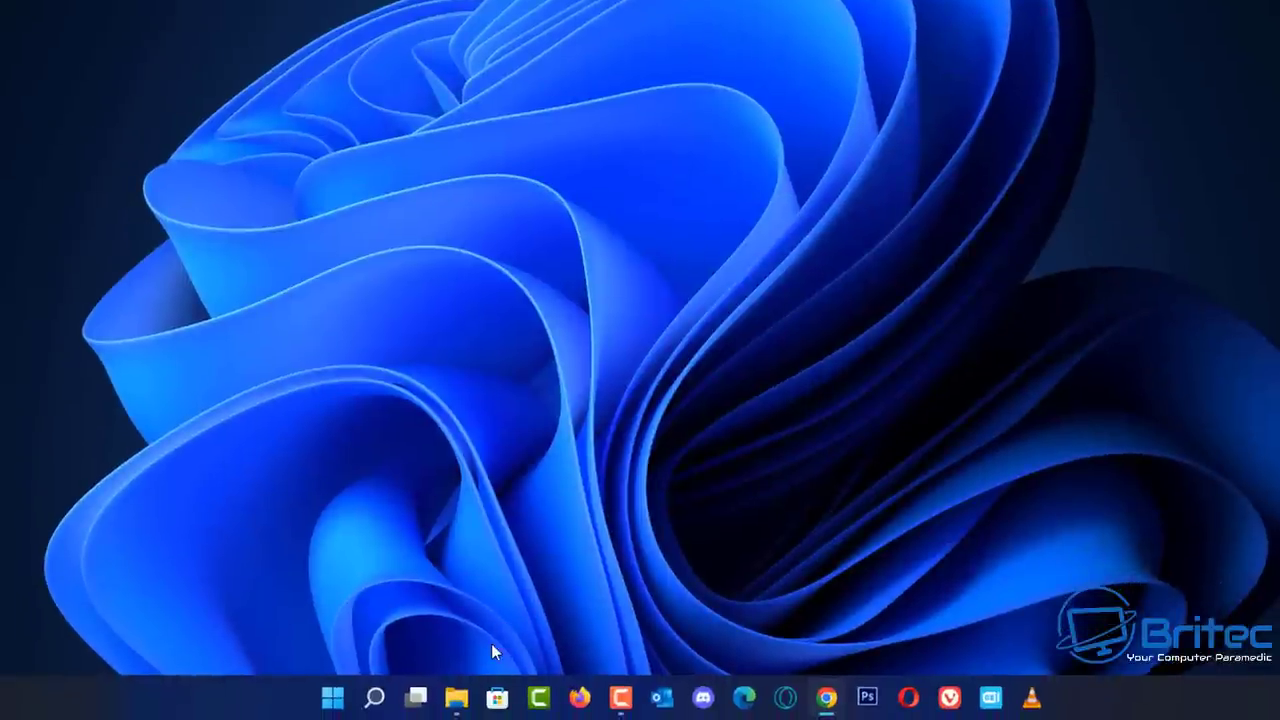
Search Windows for "task sch" and open Task Scheduler
click(374, 697)
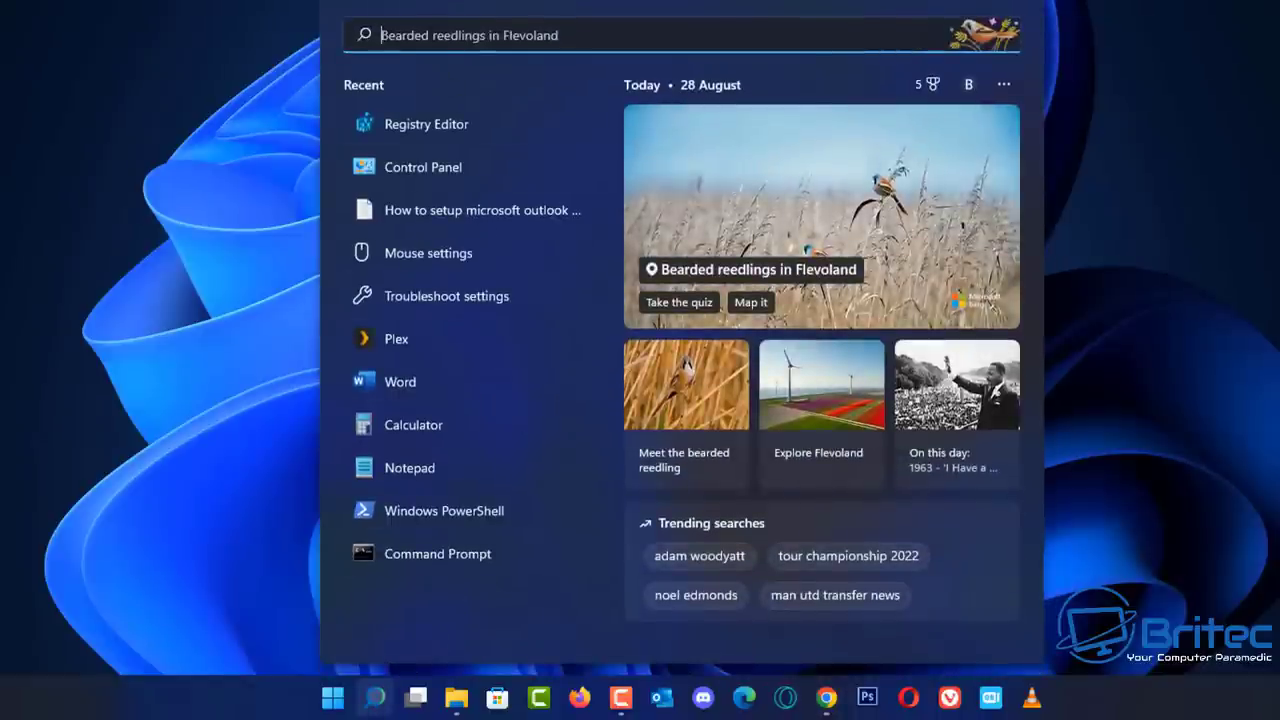
text(task)
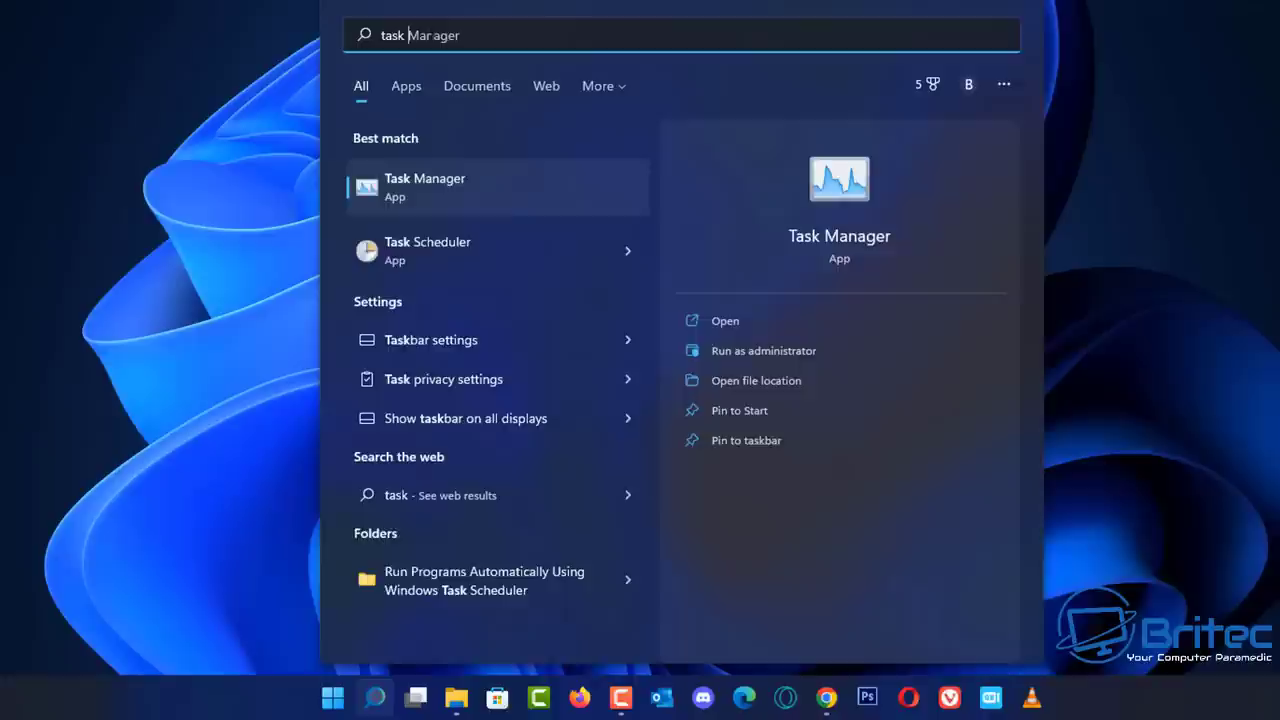
text( sch)
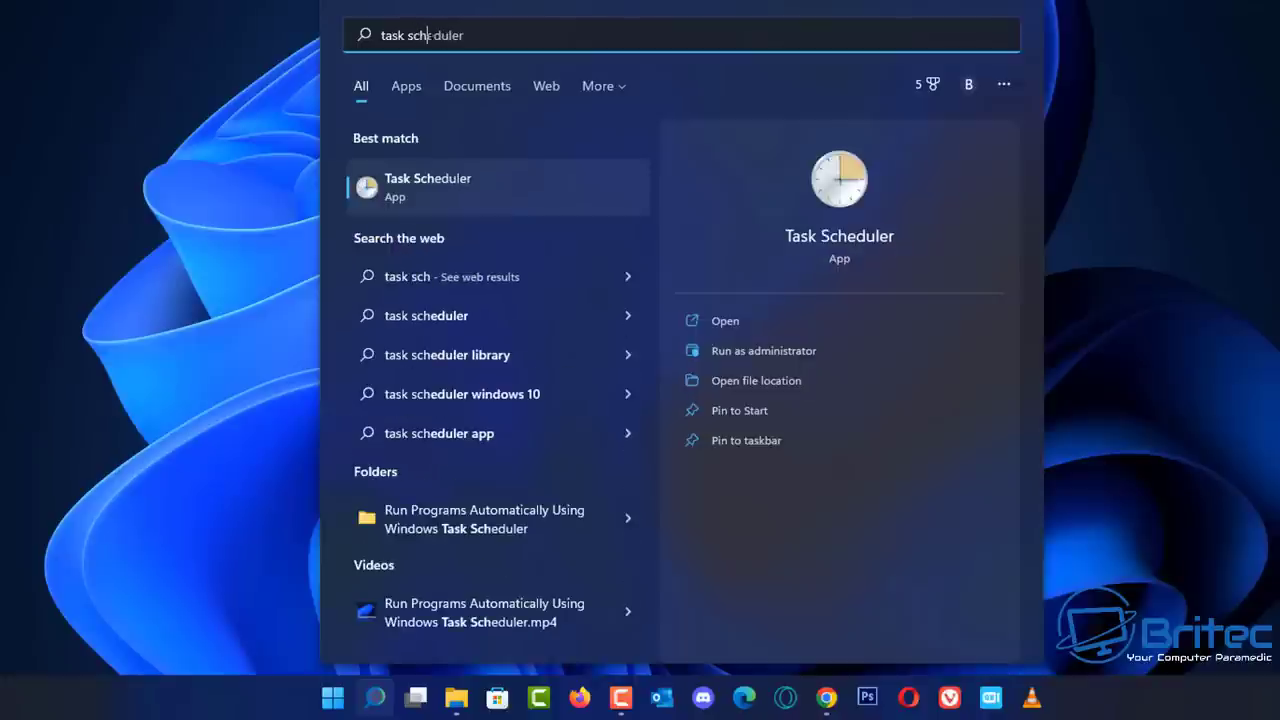
click(433, 191)
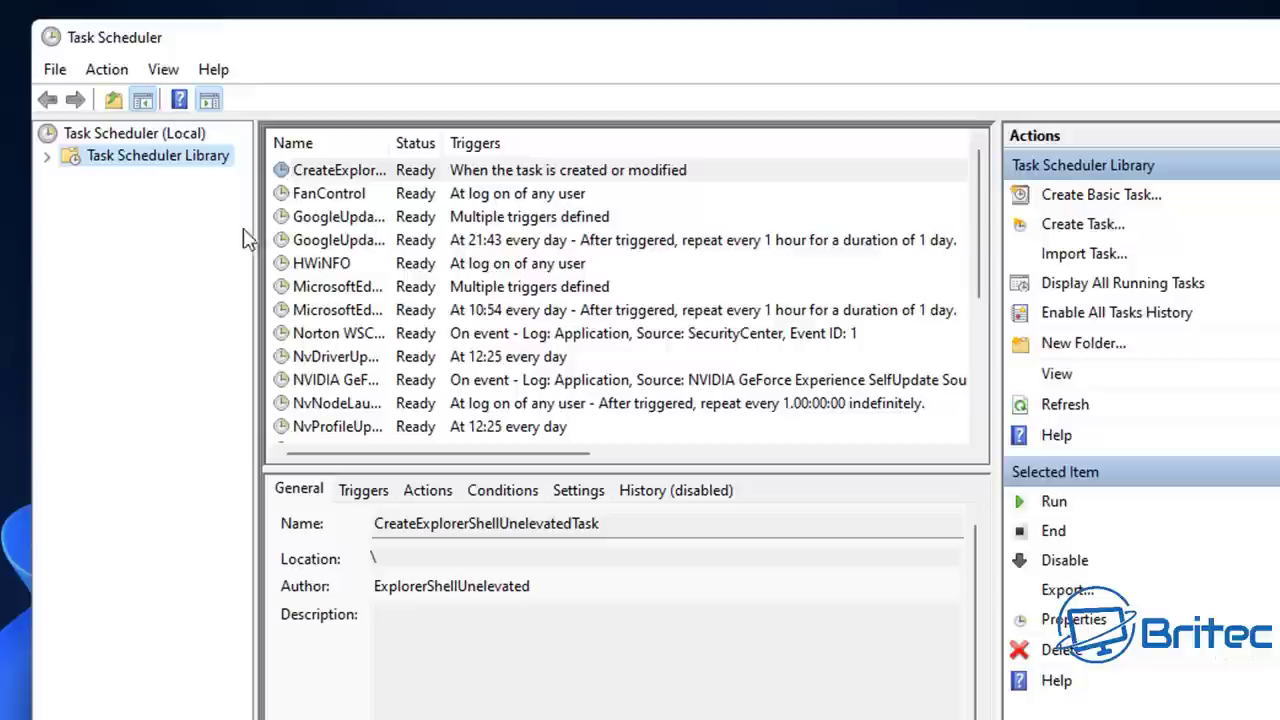
In the Task Scheduler Library, expand Microsoft and its Windows folder, widen the folder tree and select the Registry folder
click(44, 160)
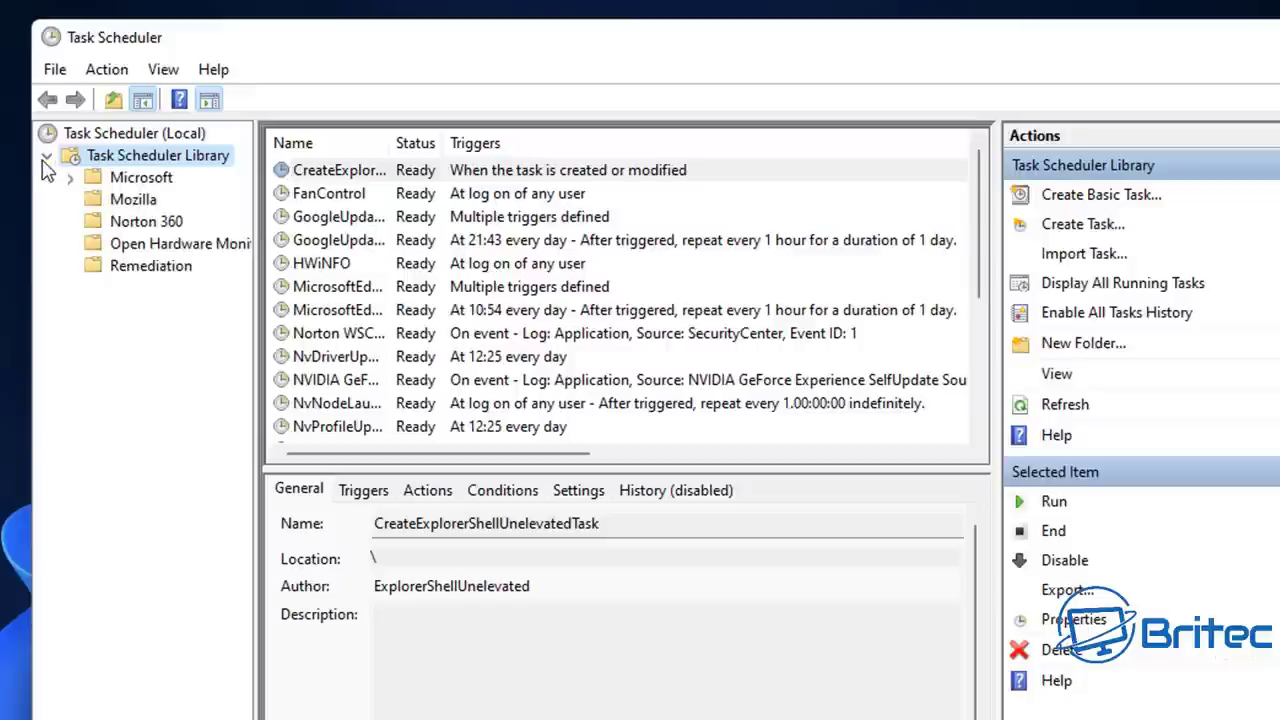
click(137, 184)
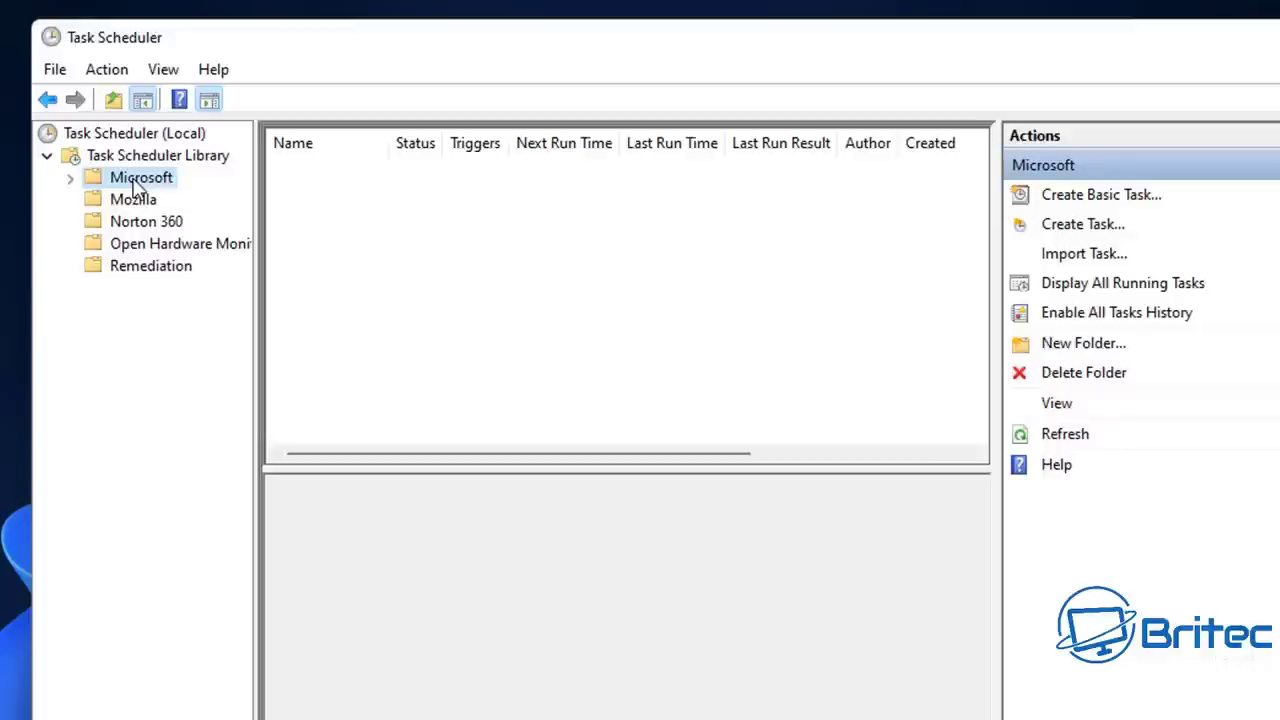
click(76, 182)
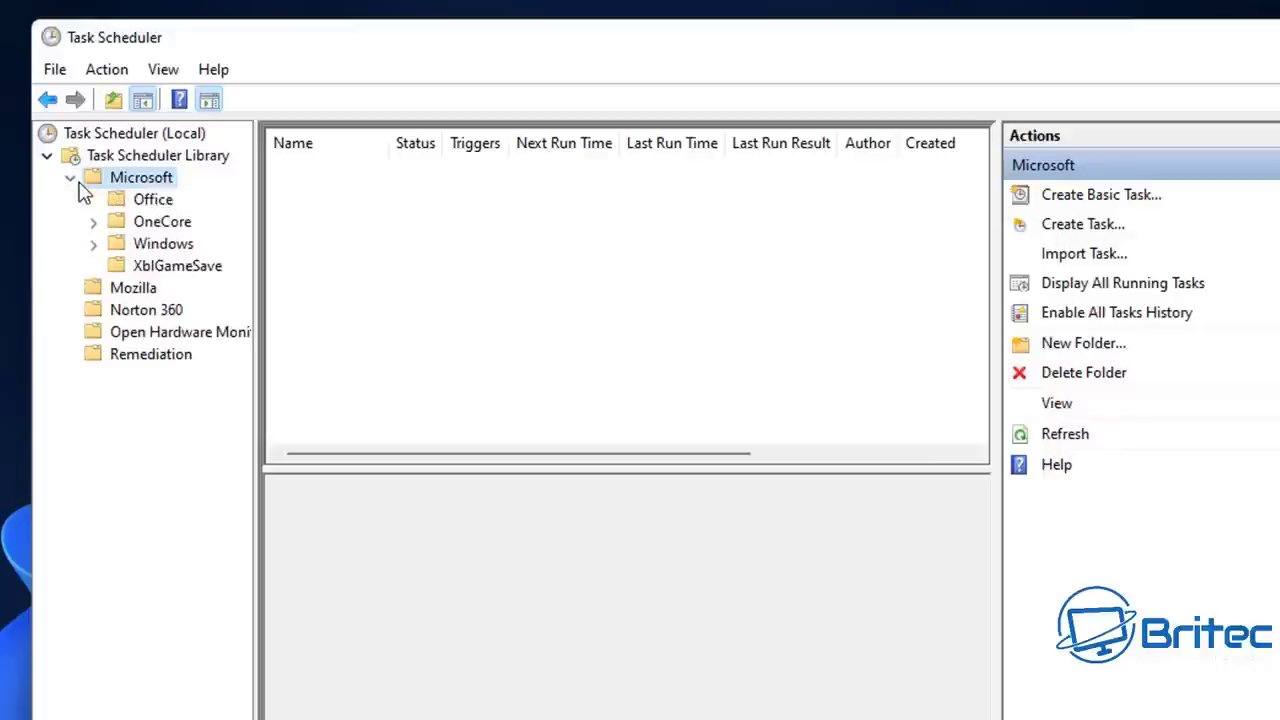
click(143, 247)
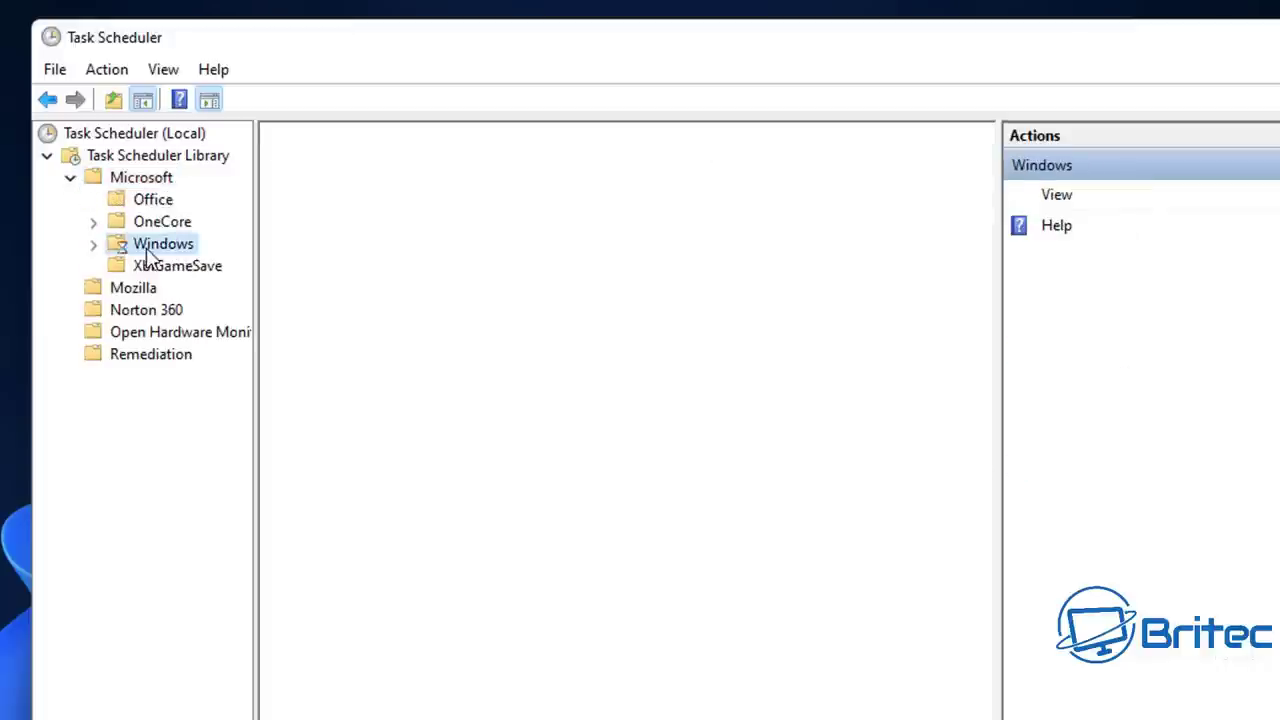
click(93, 245)
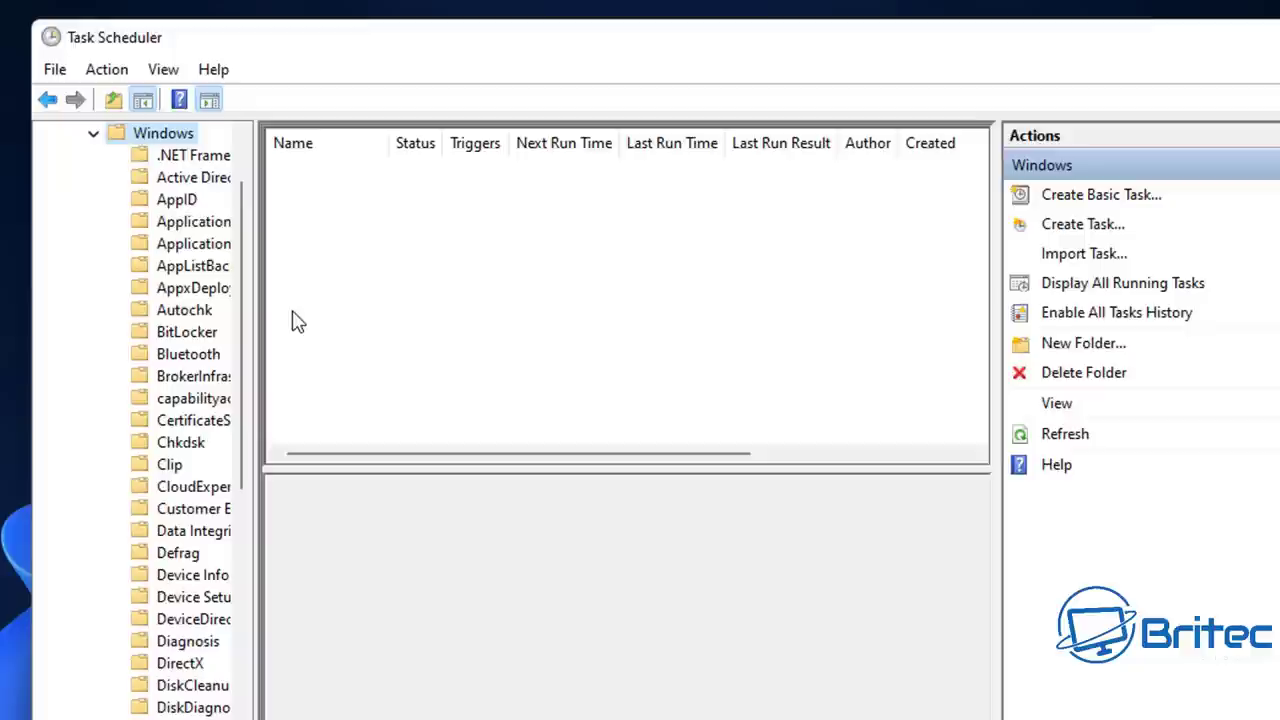
drag(254, 322, 416, 323)
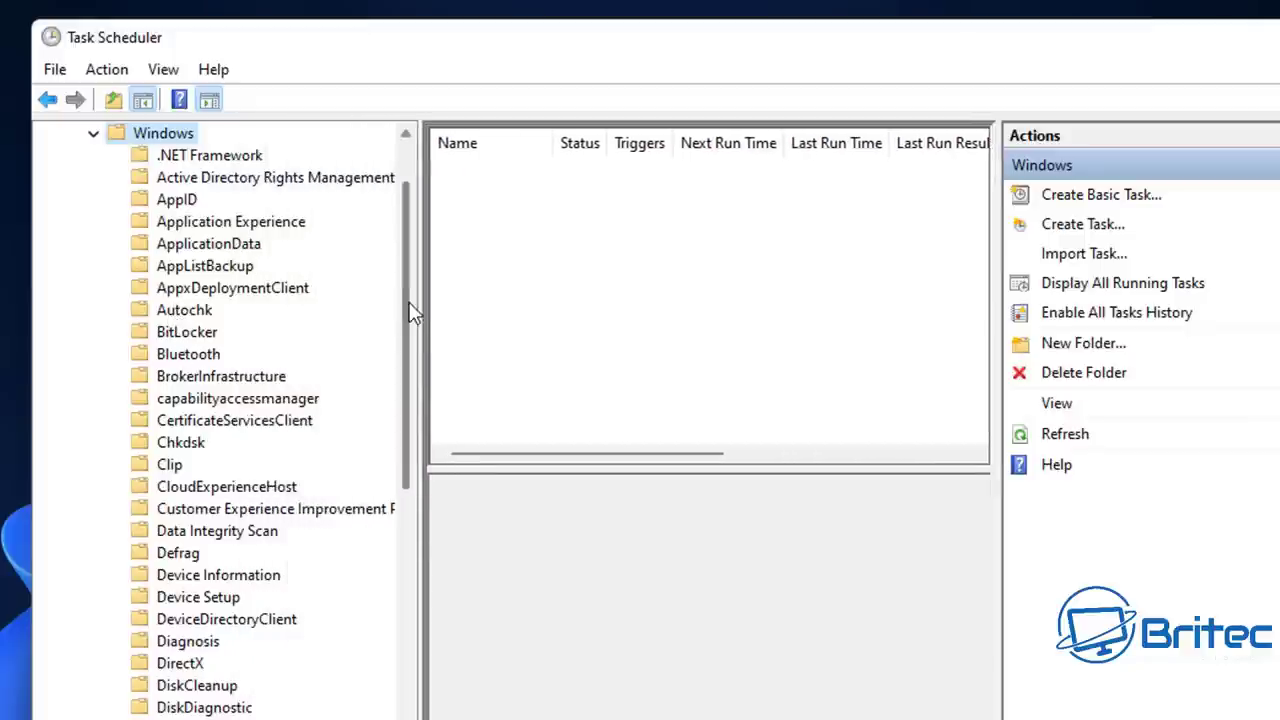
drag(409, 314, 420, 586)
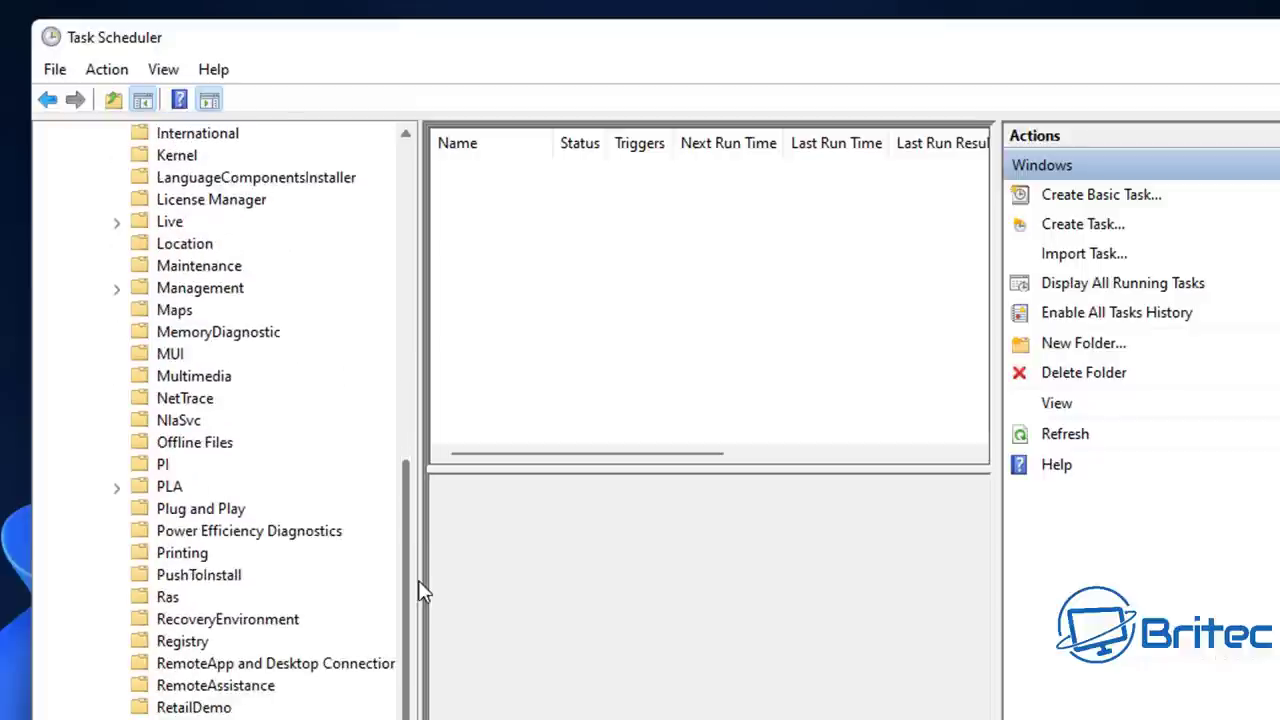
click(173, 645)
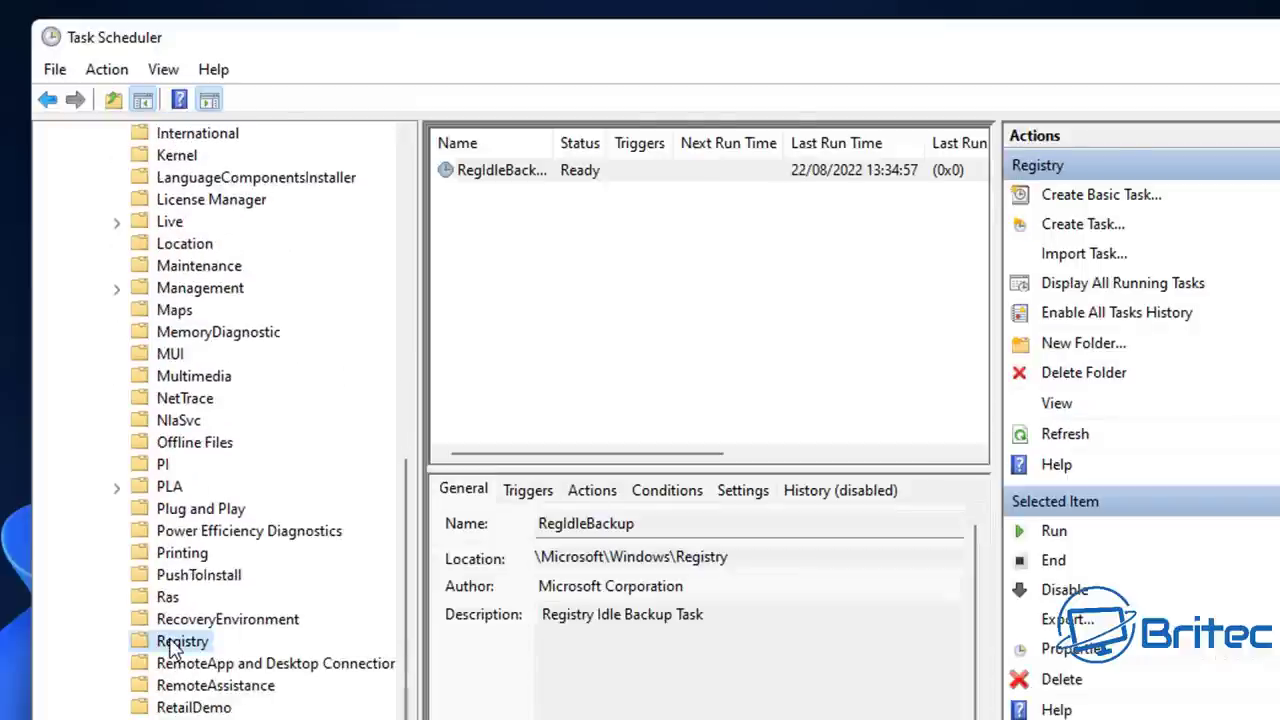
Select and run the RegIdleBackup task, widening the task list and its Name and Status columns
drag(551, 147, 591, 148)
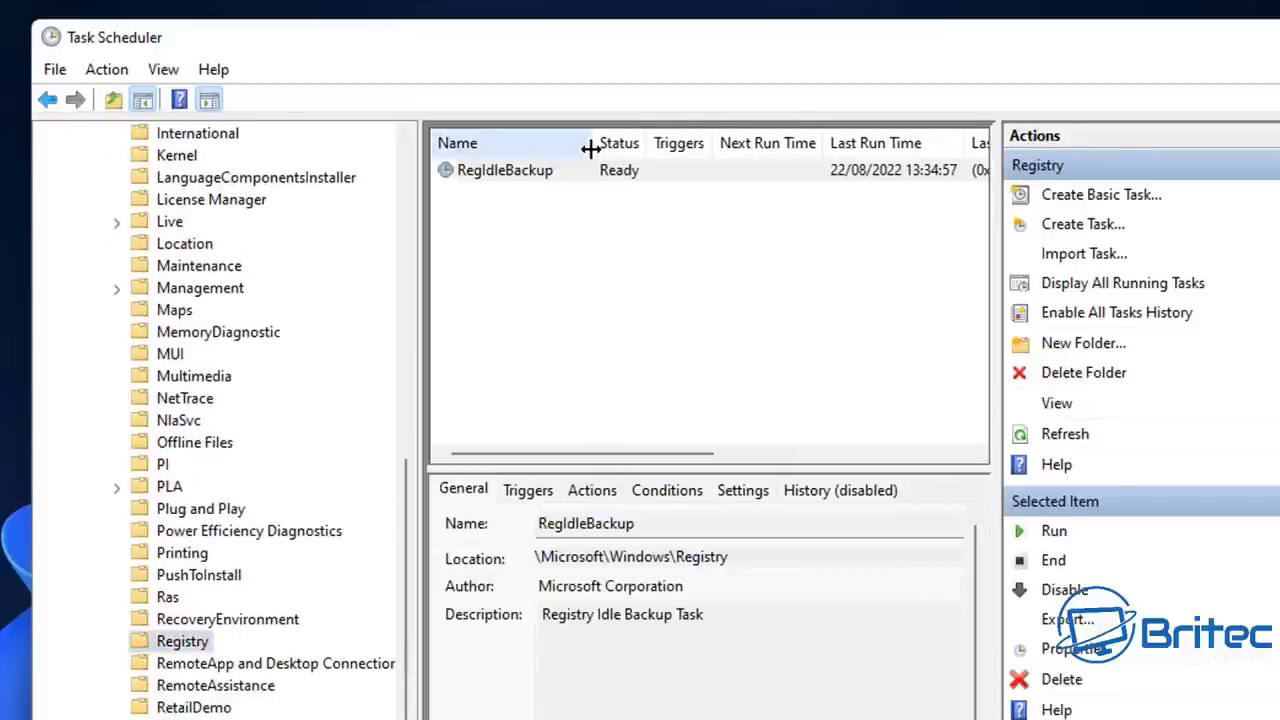
click(586, 172)
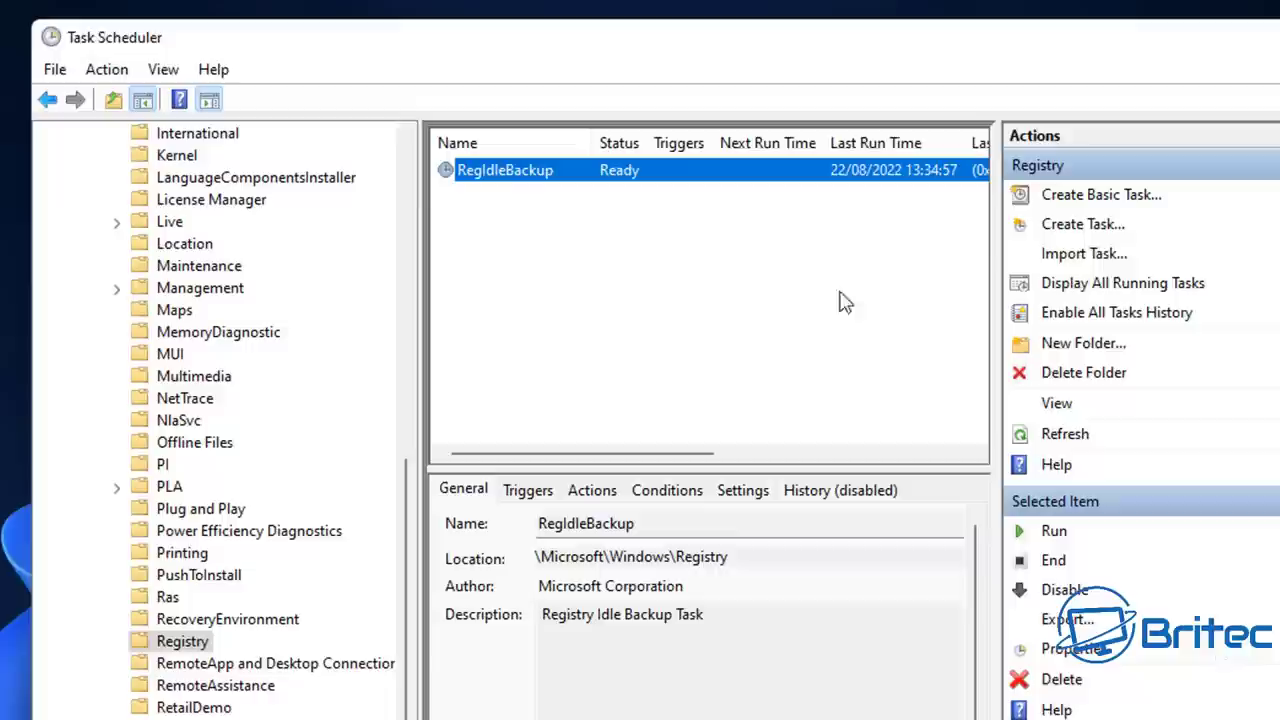
drag(998, 232, 1086, 223)
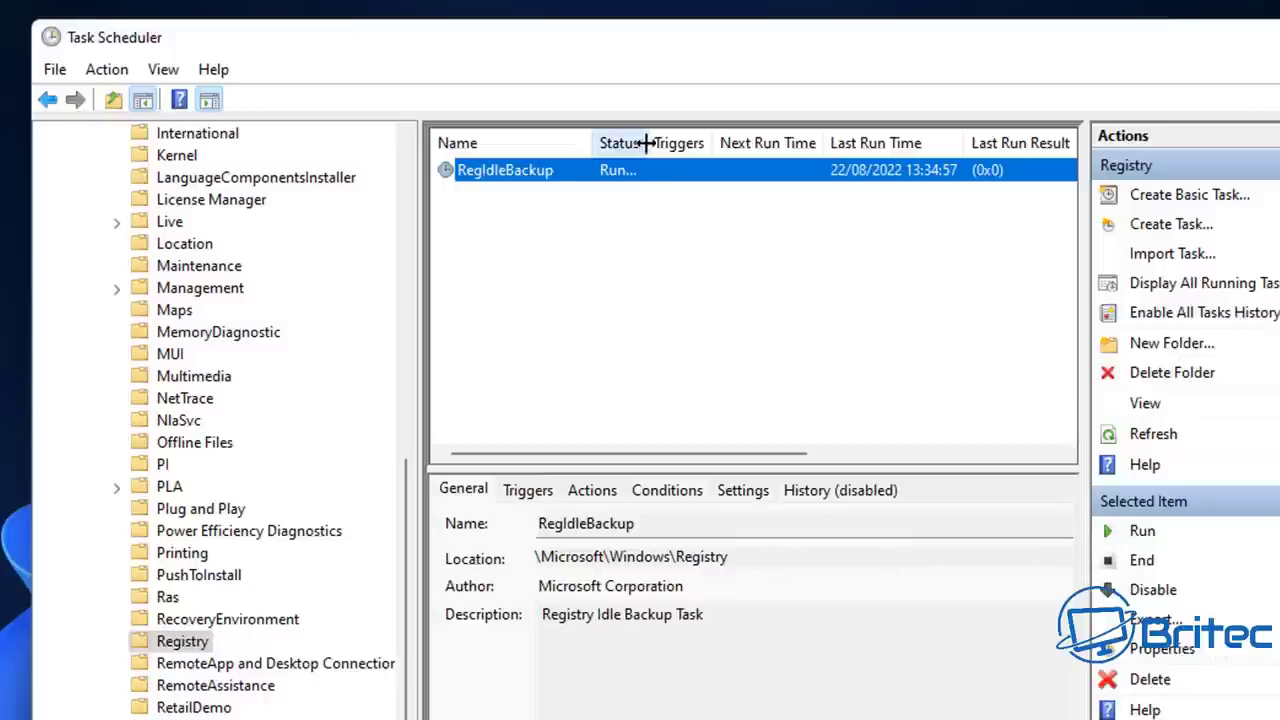
drag(652, 142, 687, 142)
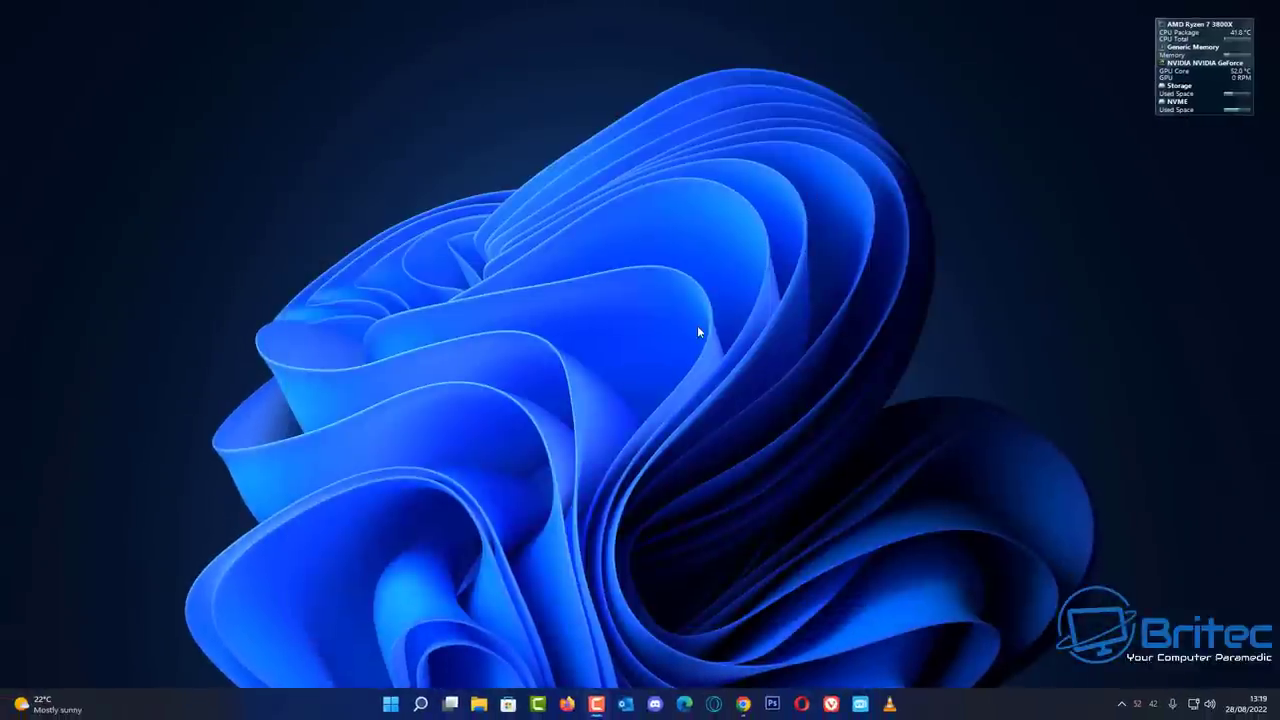
Open File Explorer and browse to the config folder under C:\Windows\System32
click(479, 705)
double_click(566, 300)
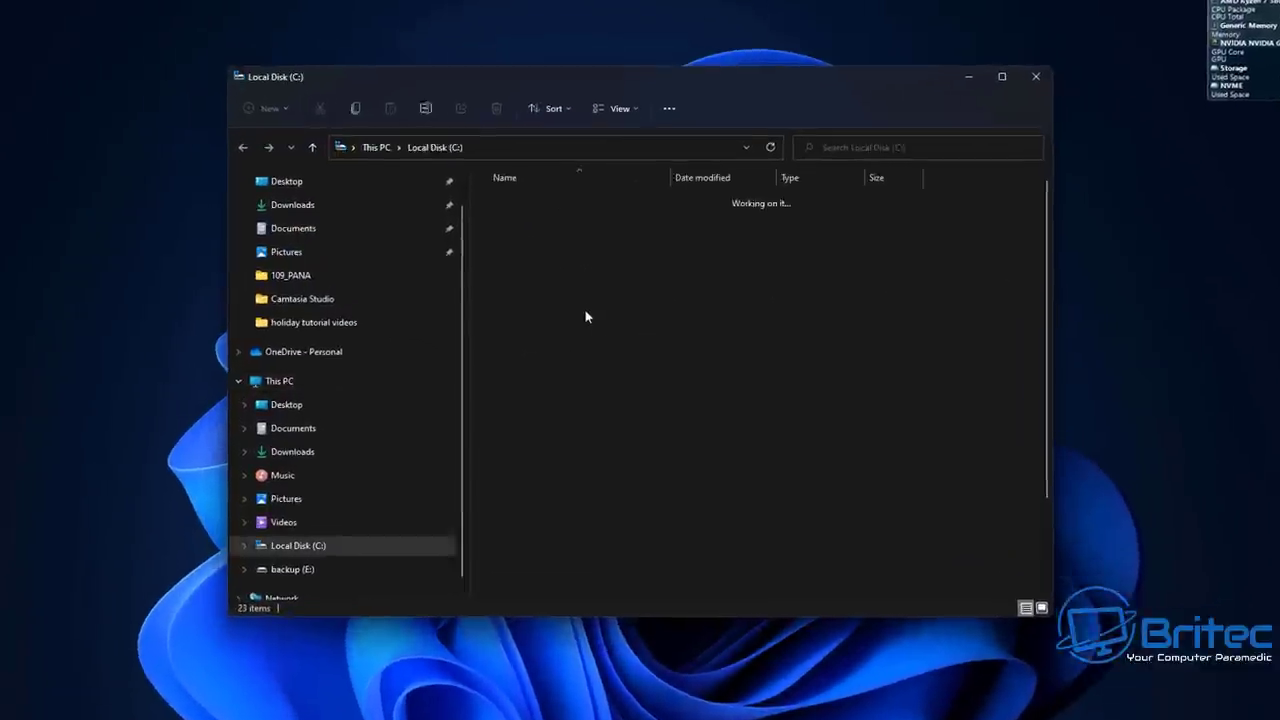
scroll(519, 575, down, 2)
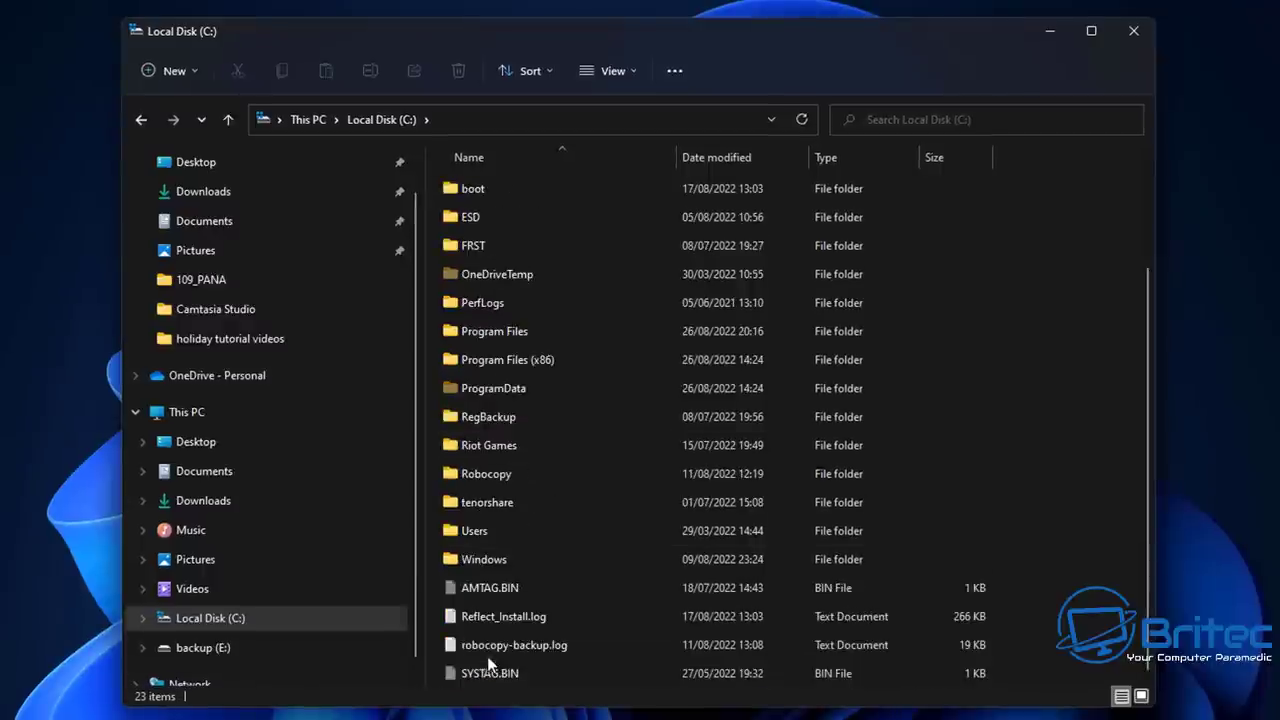
double_click(488, 558)
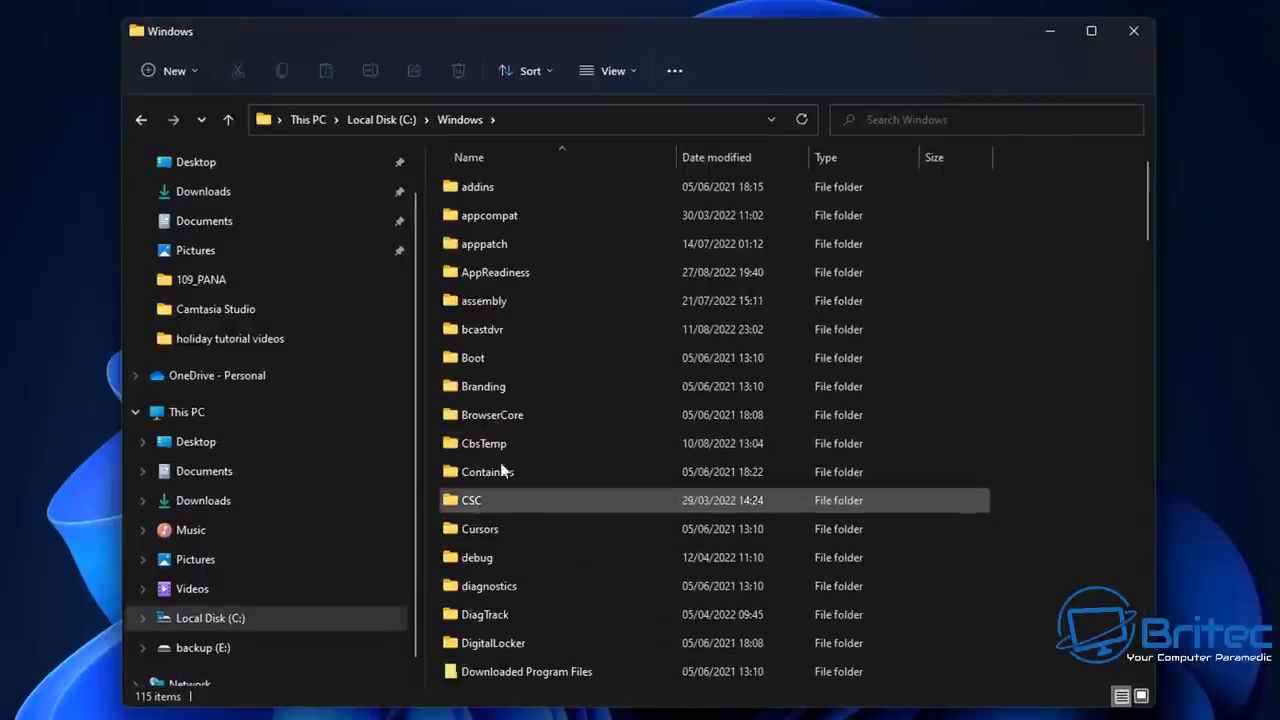
scroll(501, 510, down, 8)
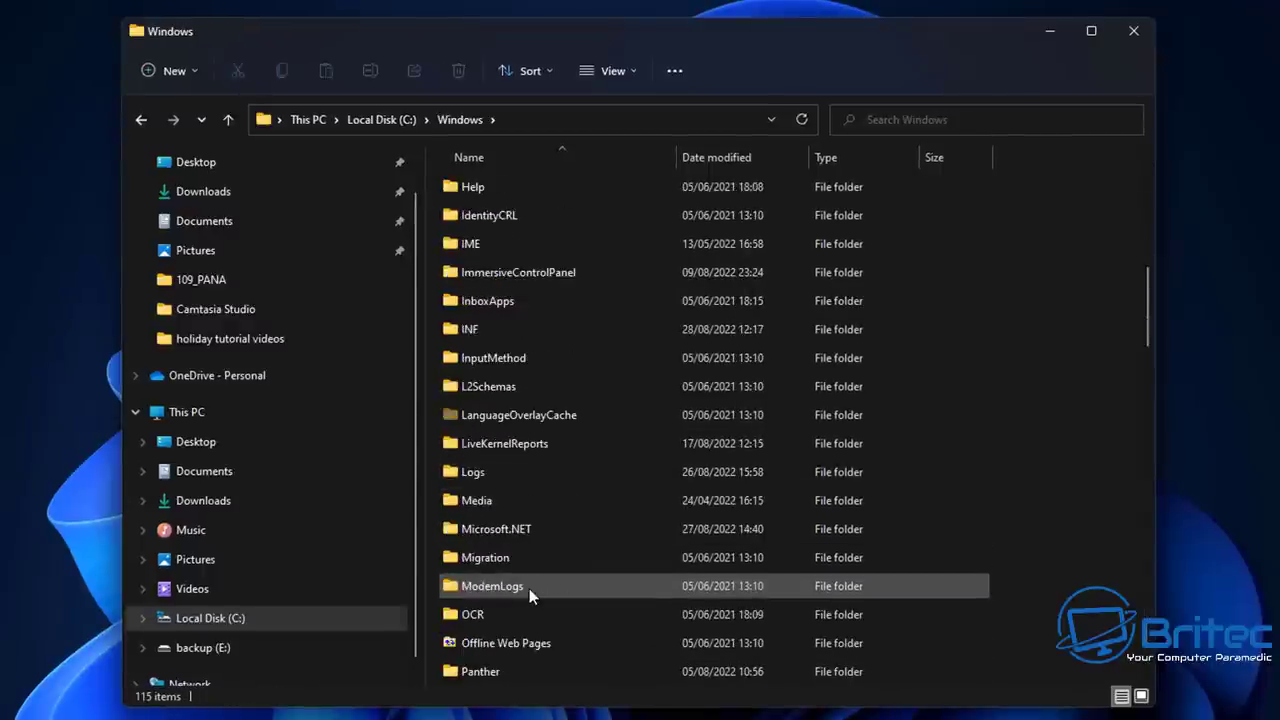
scroll(529, 588, down, 2)
scroll(529, 588, down, 4)
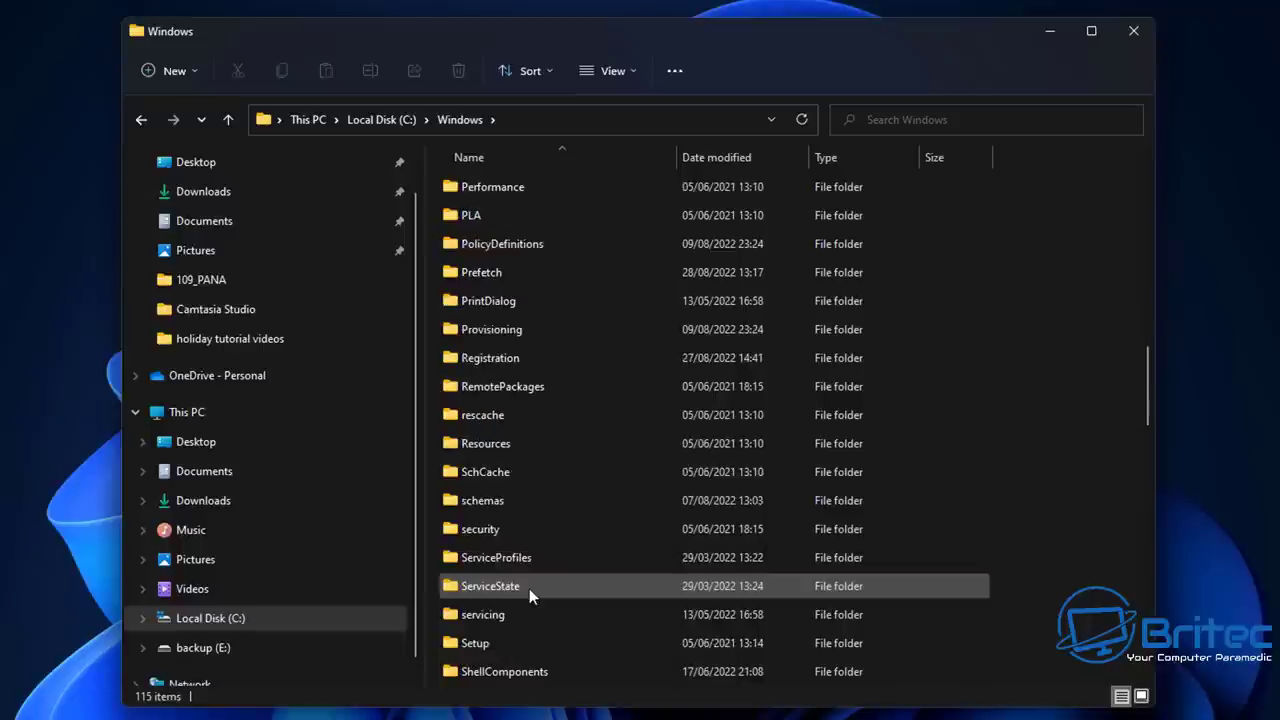
scroll(529, 588, down, 2)
scroll(529, 592, down, 2)
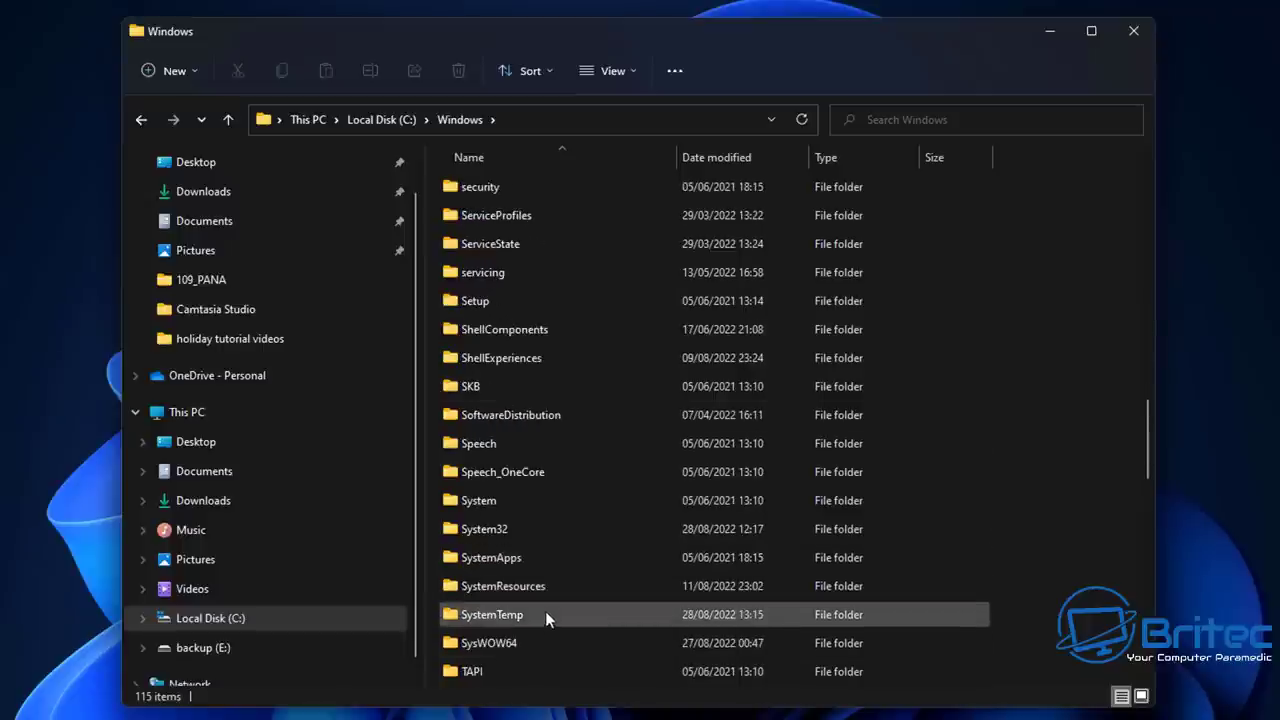
scroll(550, 614, down, 4)
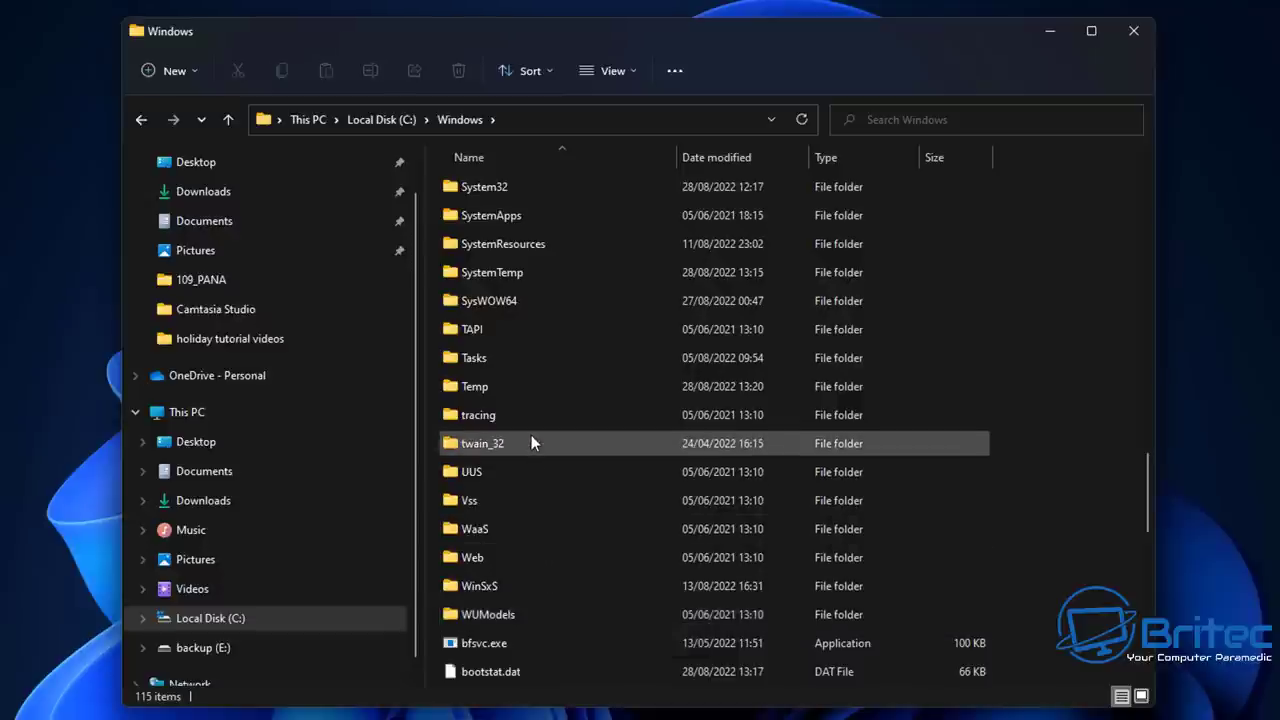
double_click(521, 194)
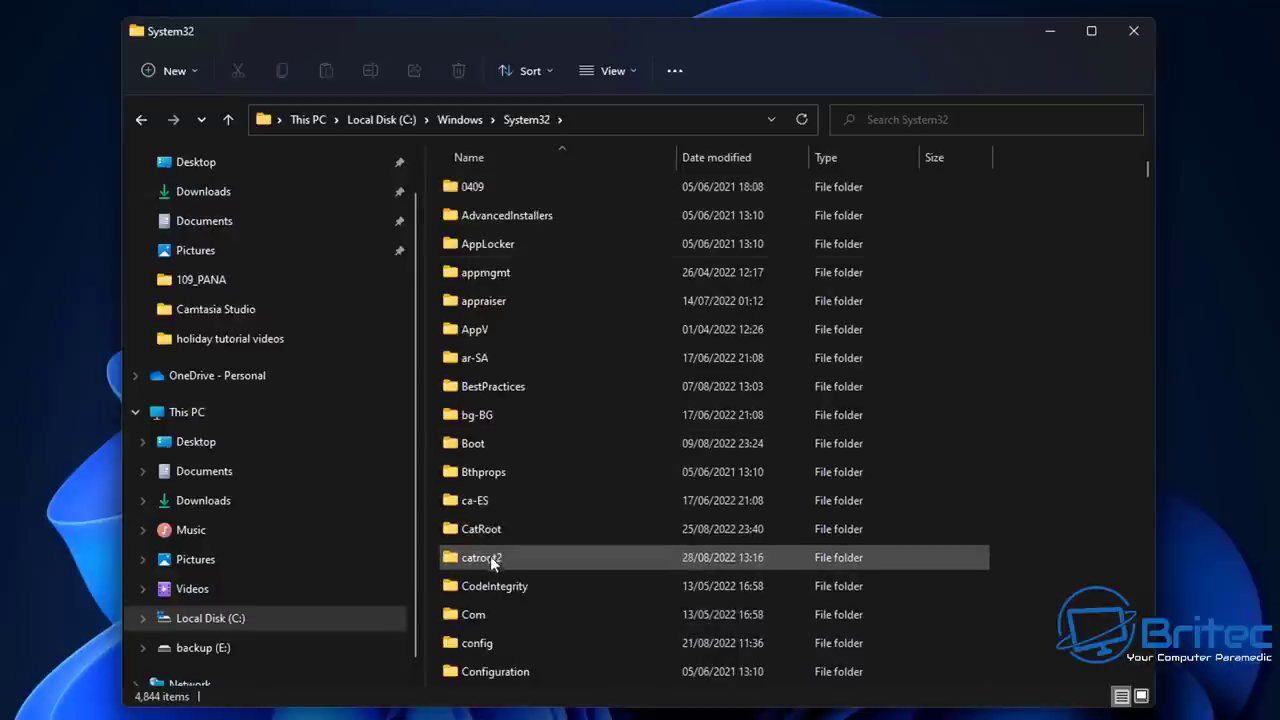
double_click(489, 642)
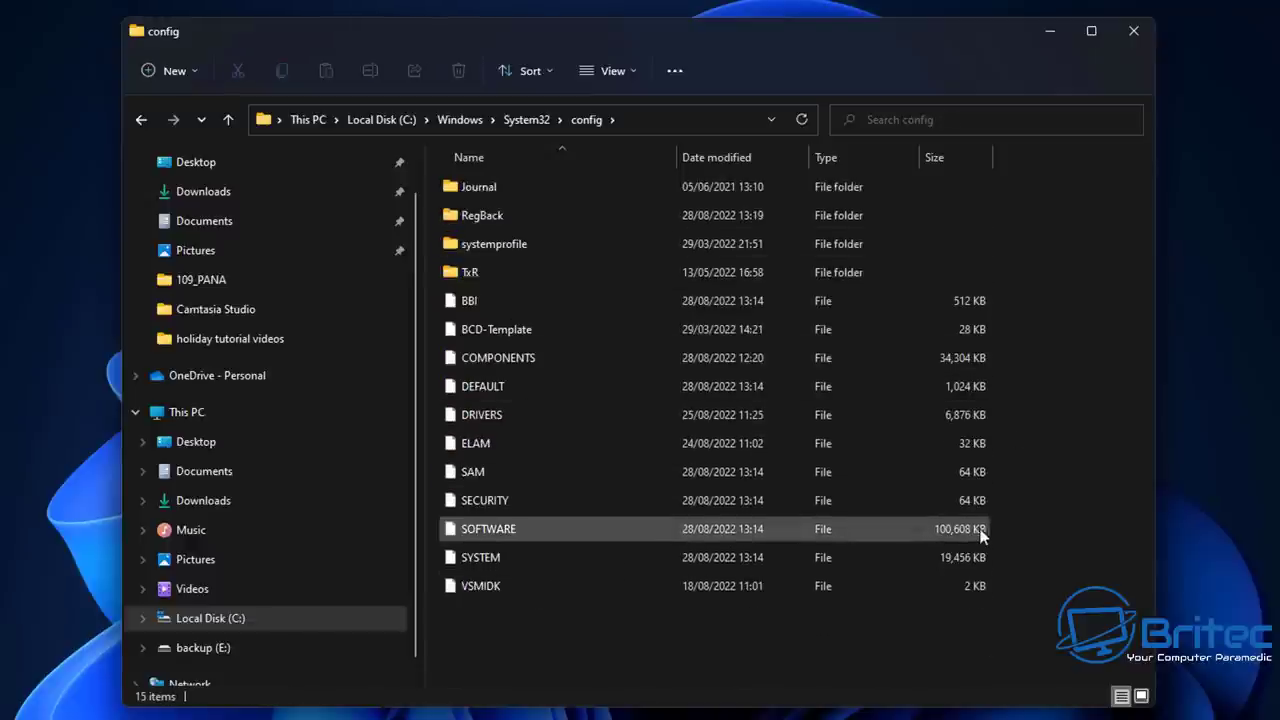
Compare the registry backup files in RegBack with the originals in config, checking SOFTWARE's size, and close the window
double_click(482, 216)
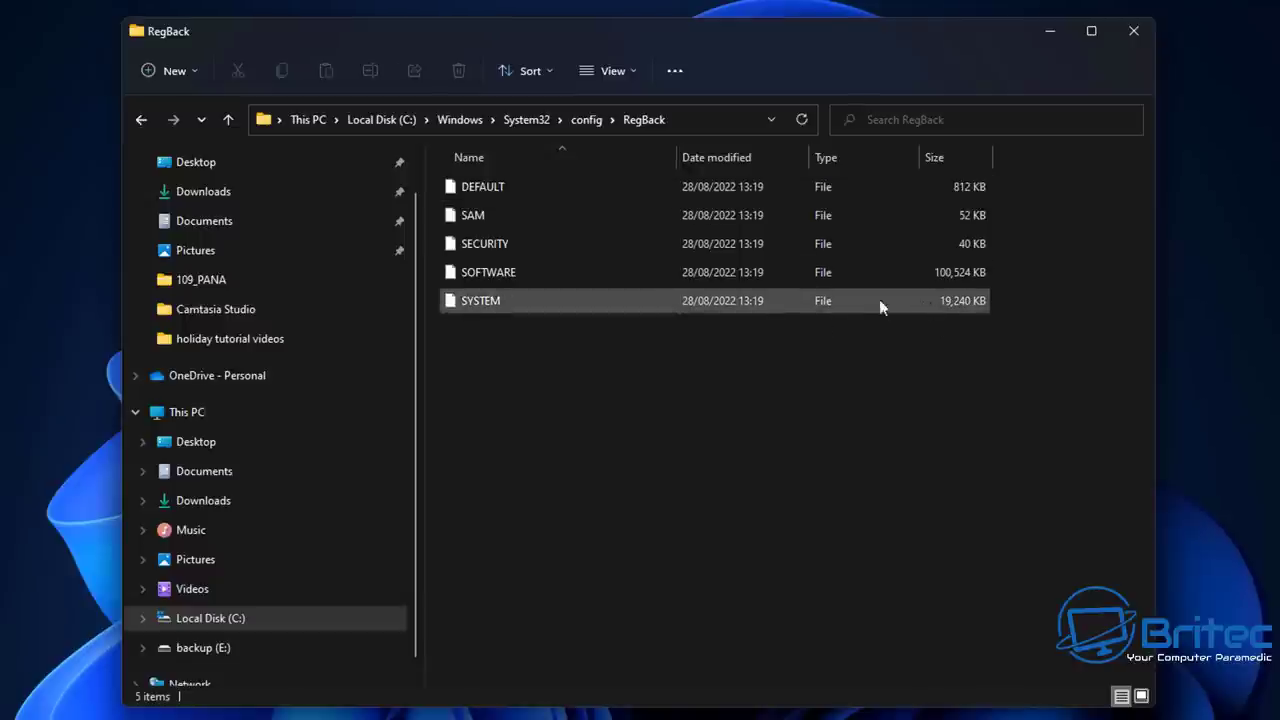
click(140, 119)
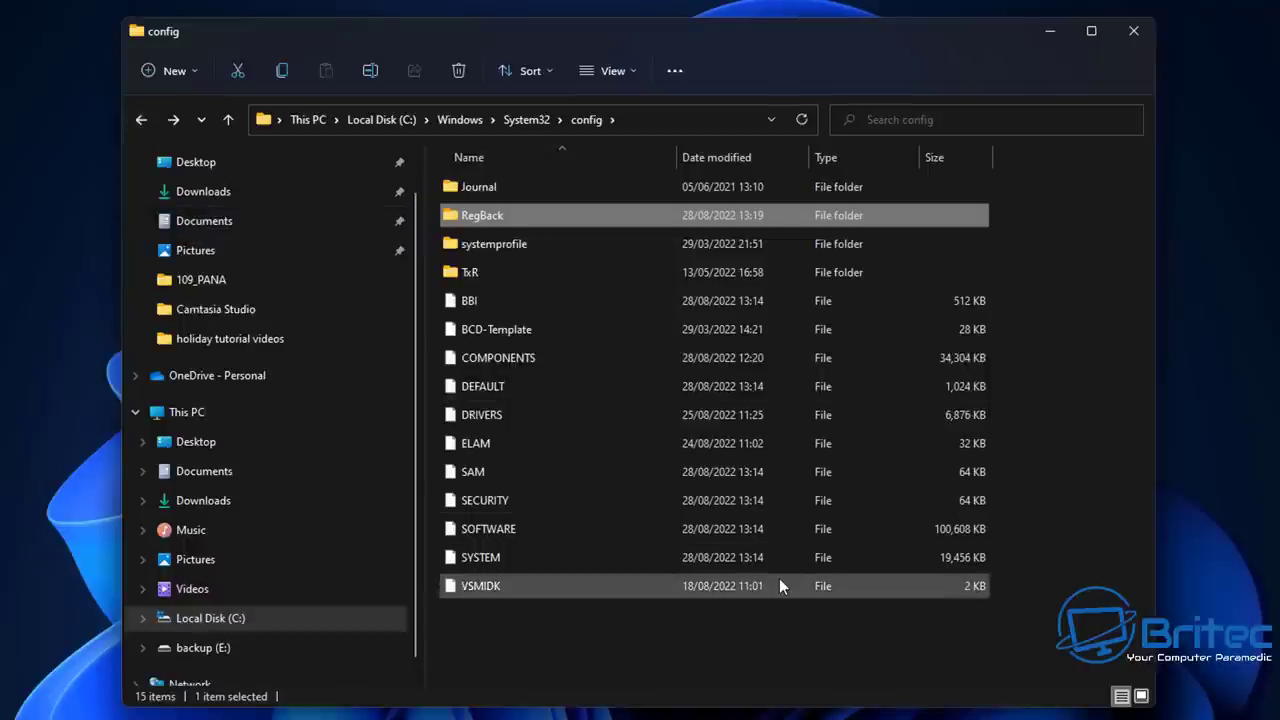
double_click(490, 218)
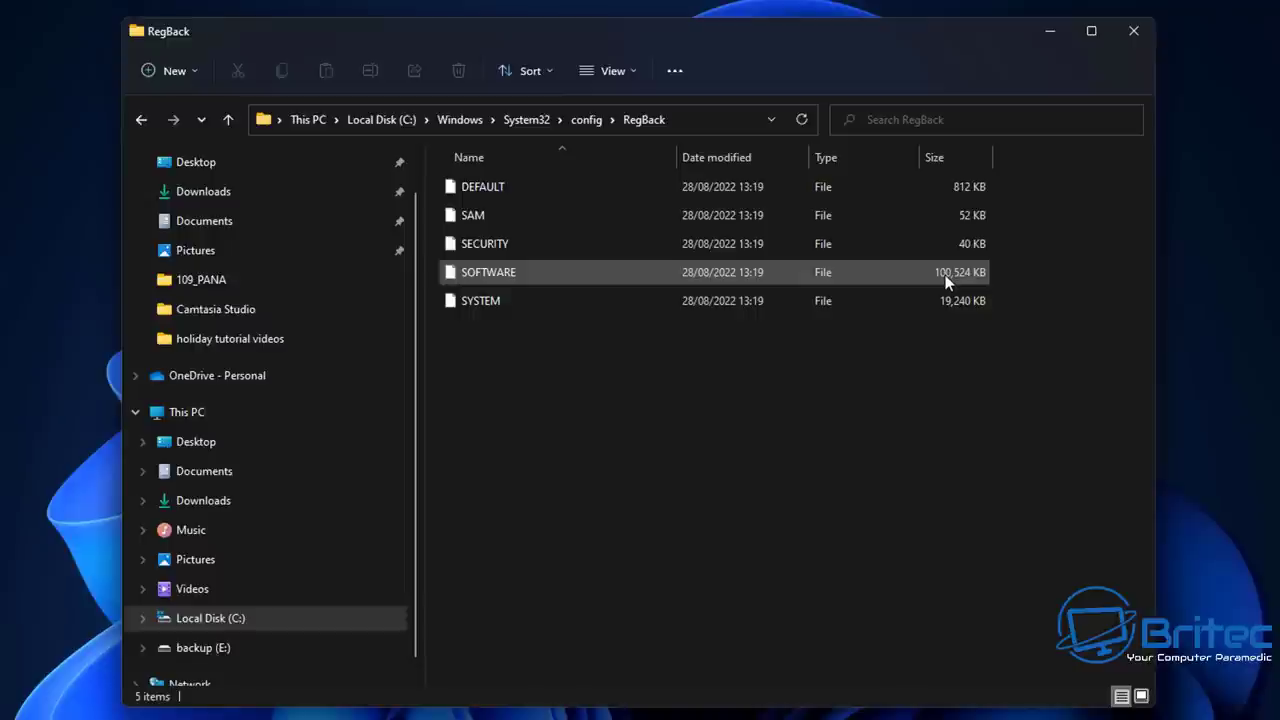
click(946, 282)
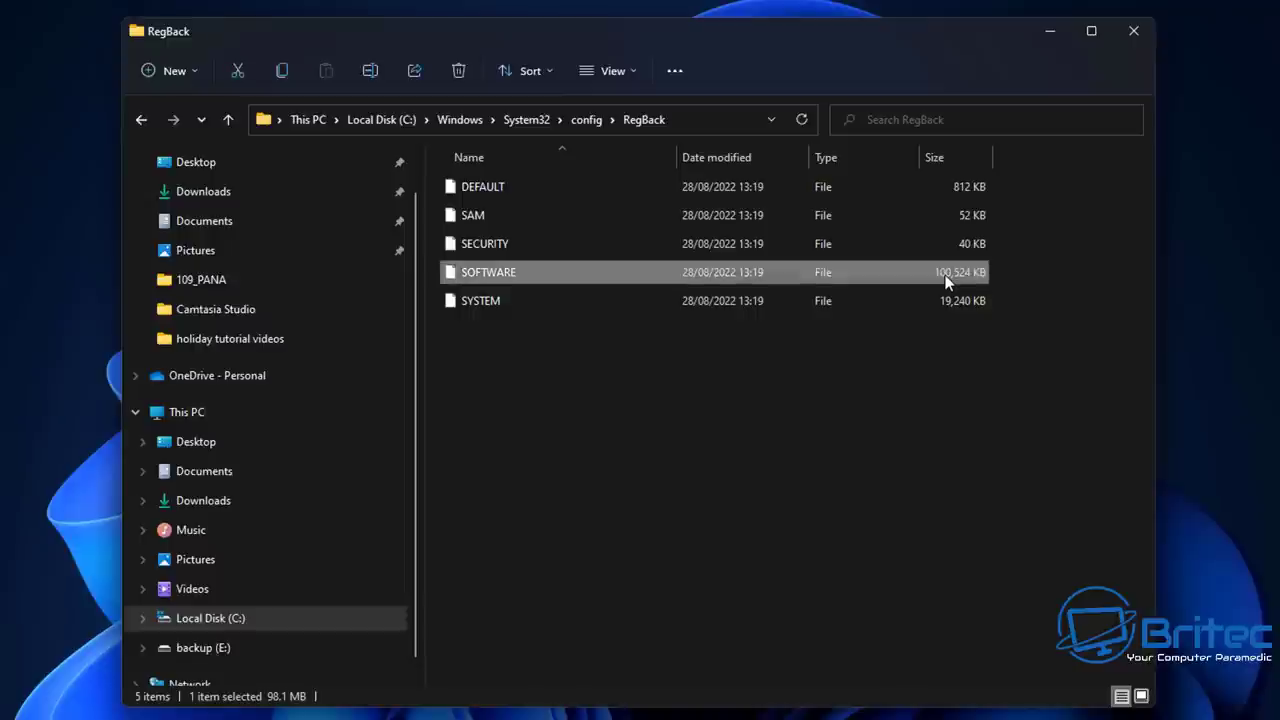
click(1136, 33)
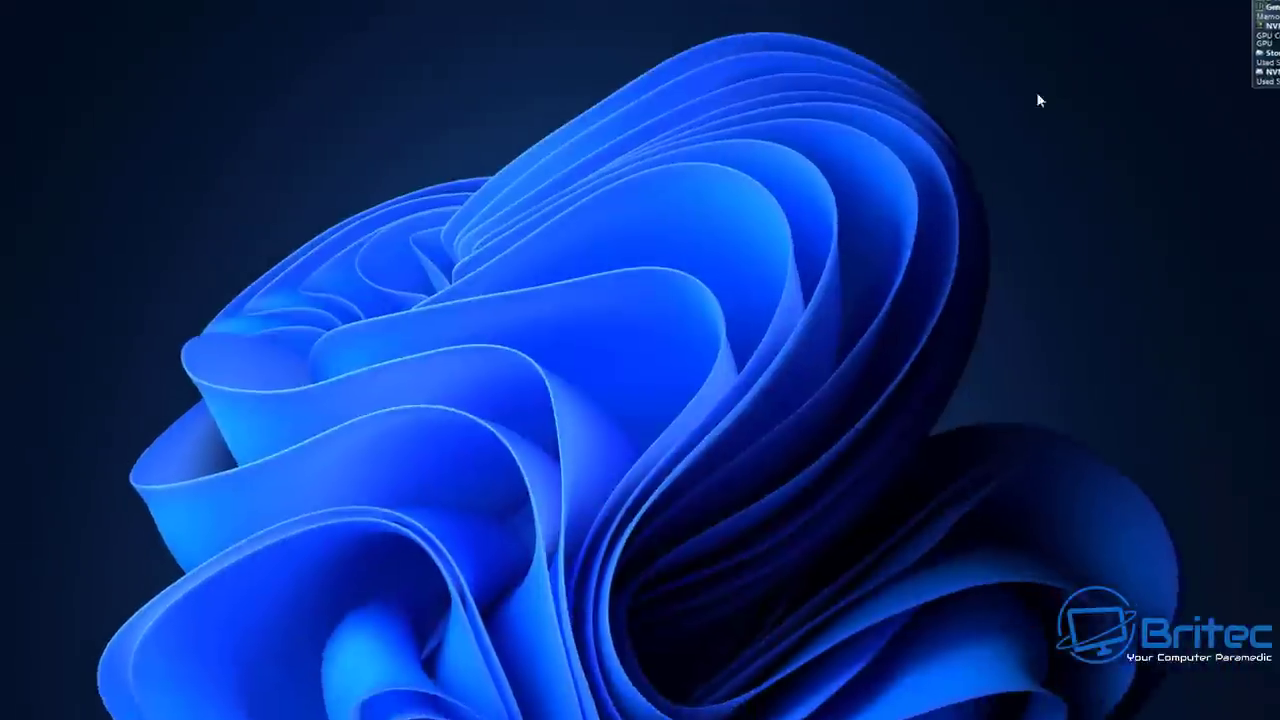